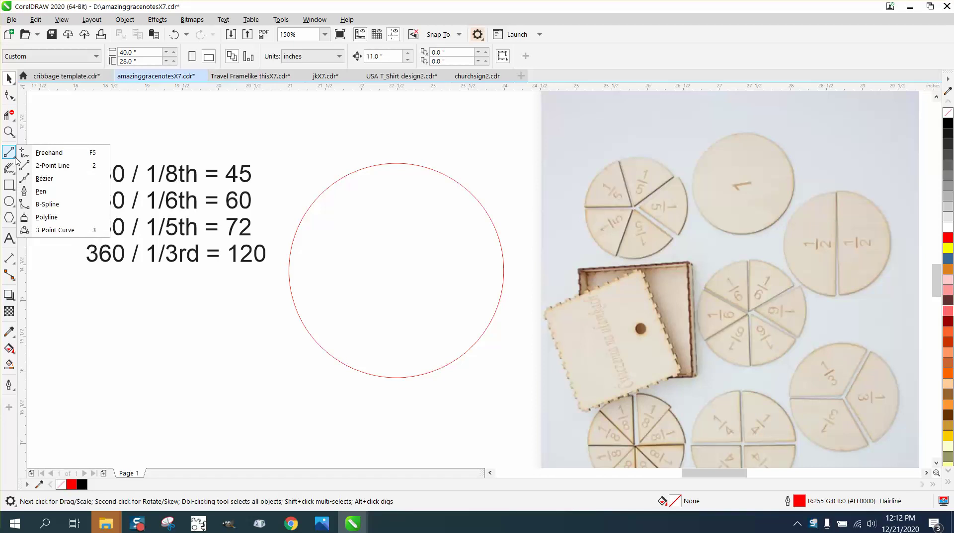
Draw a vertical two-point line about 1.68 inches long from the circle's center up past its upper edge.
left_click(49, 167)
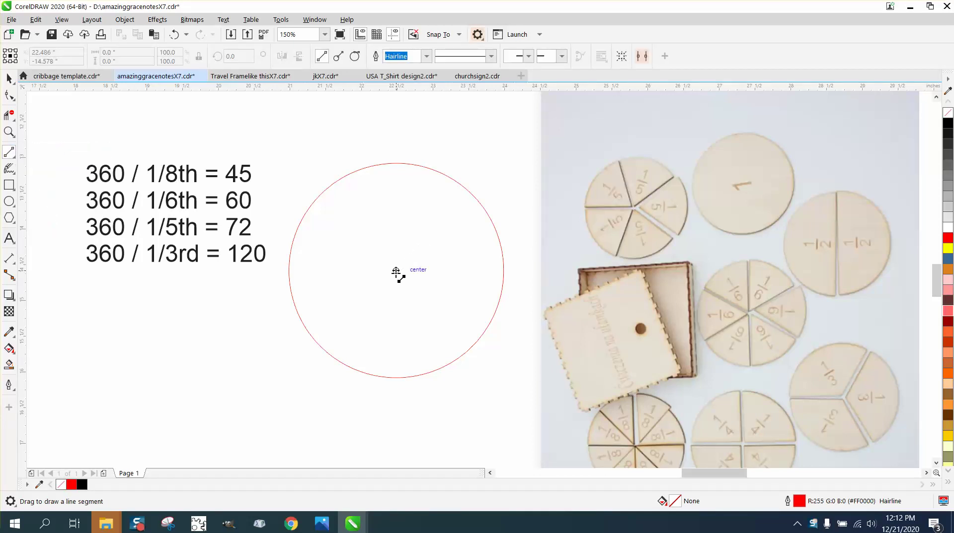
left_click_drag(396, 271, 393, 152)
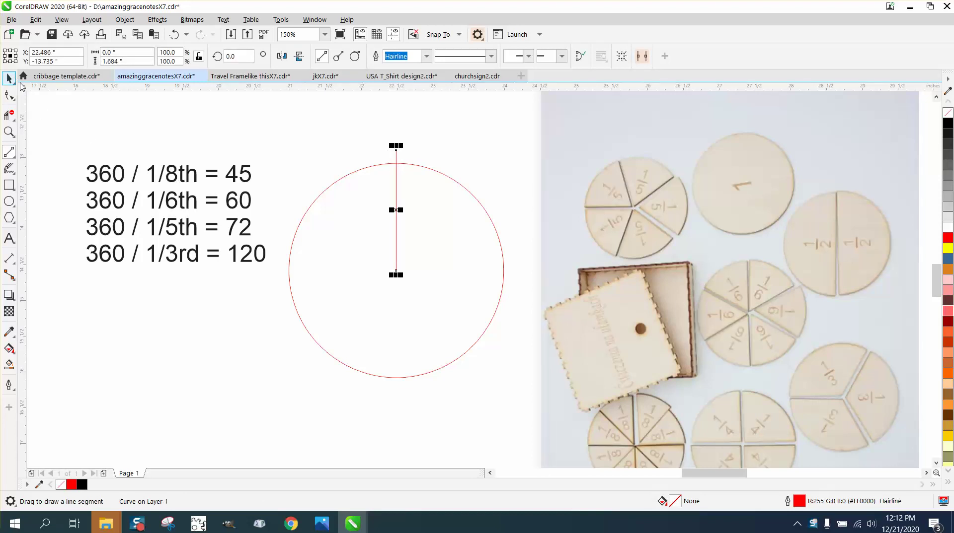
left_click(9, 79)
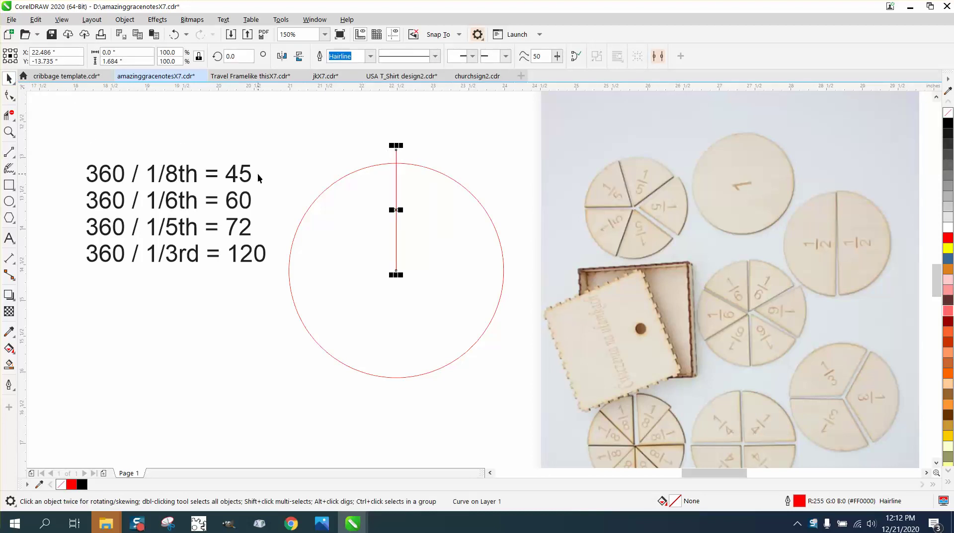
Move the vertical line's center of rotation to the center of the circle.
left_click(396, 213)
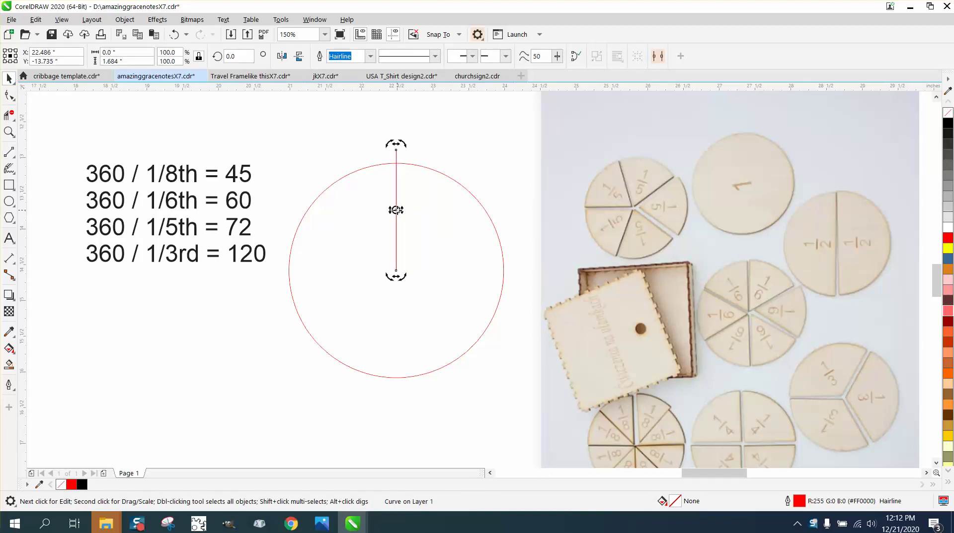
left_click(412, 168)
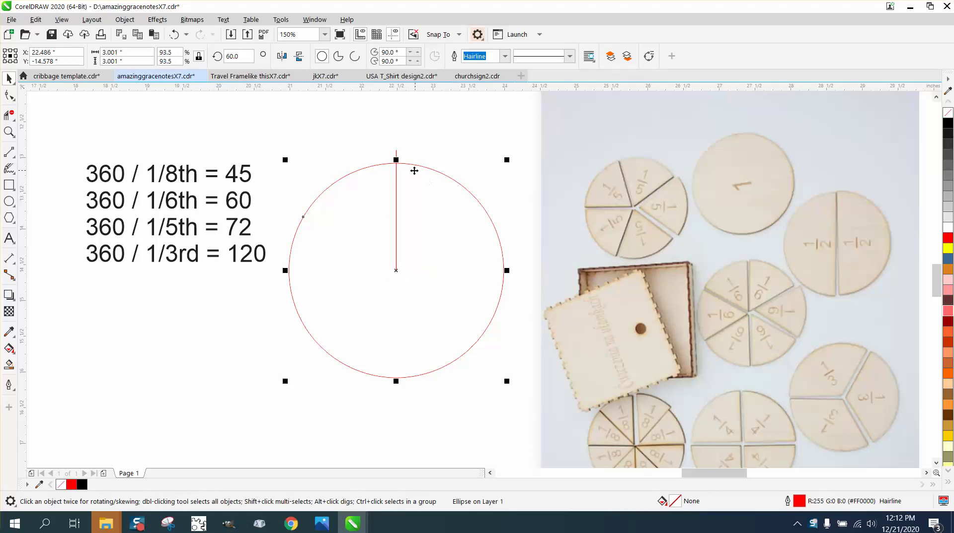
left_click(395, 158)
left_click(396, 158)
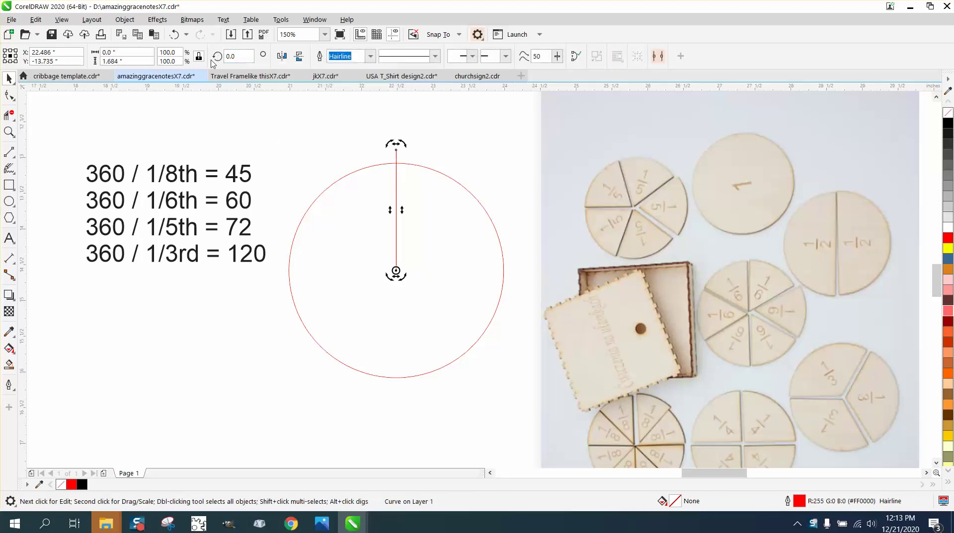
Add copies of the line rotated to 45° and 90° around the circle's center.
double_click(242, 58)
type("45")
key("Return")
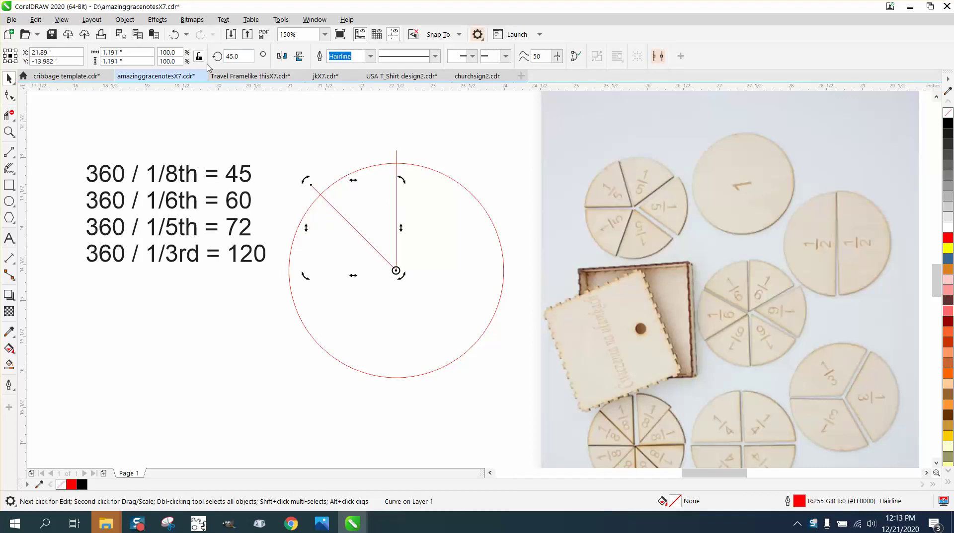
double_click(238, 57)
type("90")
key("Return")
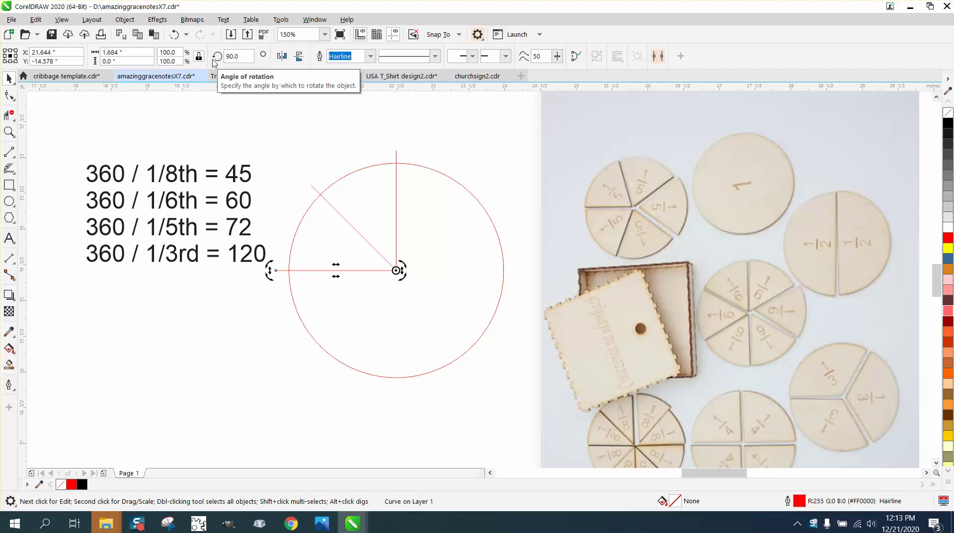
Repeat the 45° rotated duplication five times to divide the circle into eighths.
key("ctrl+r")
key("ctrl+r")
key("ctrl+r")
key("ctrl+r")
key("ctrl+r")
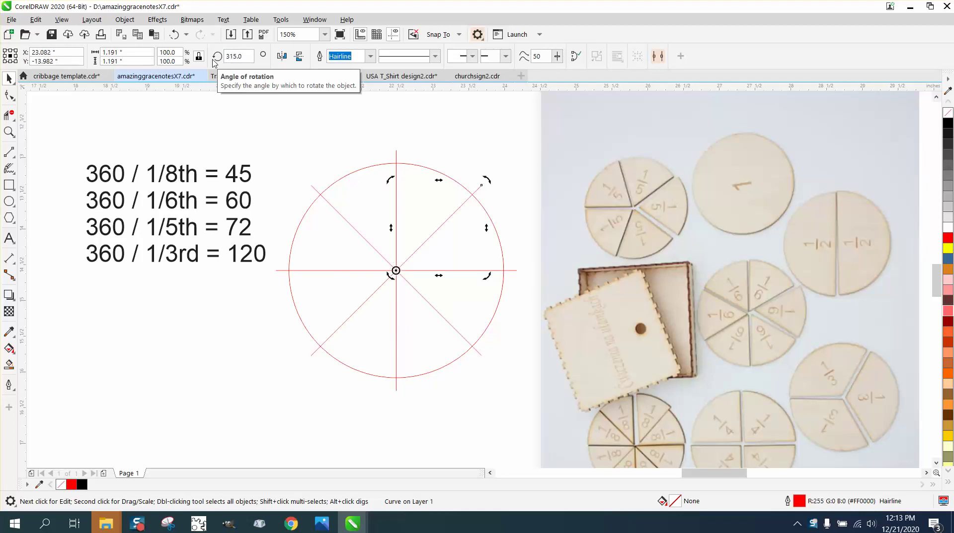
Create the wedge just left of the upper vertical line with Smart Fill, placing it below the text, unfilled with a red outline.
left_click(9, 365)
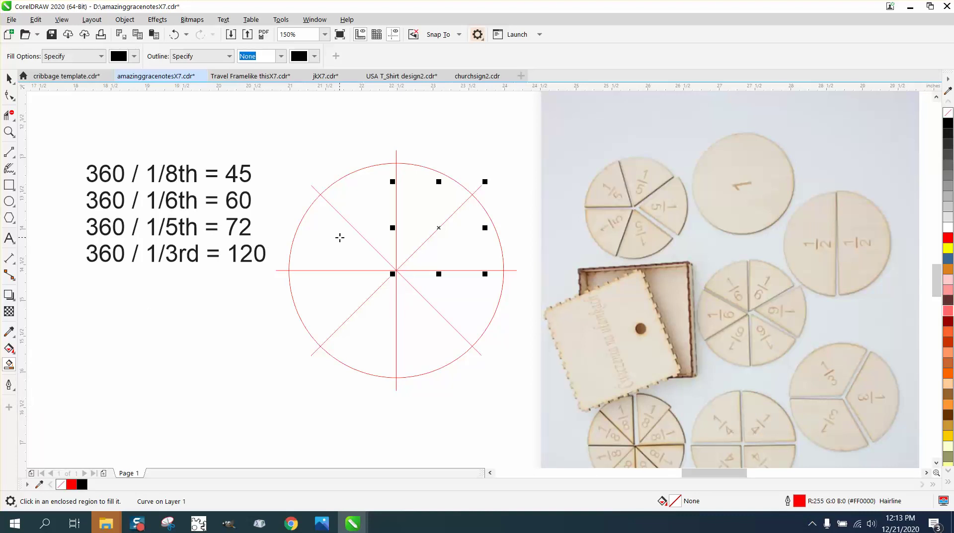
left_click(378, 217)
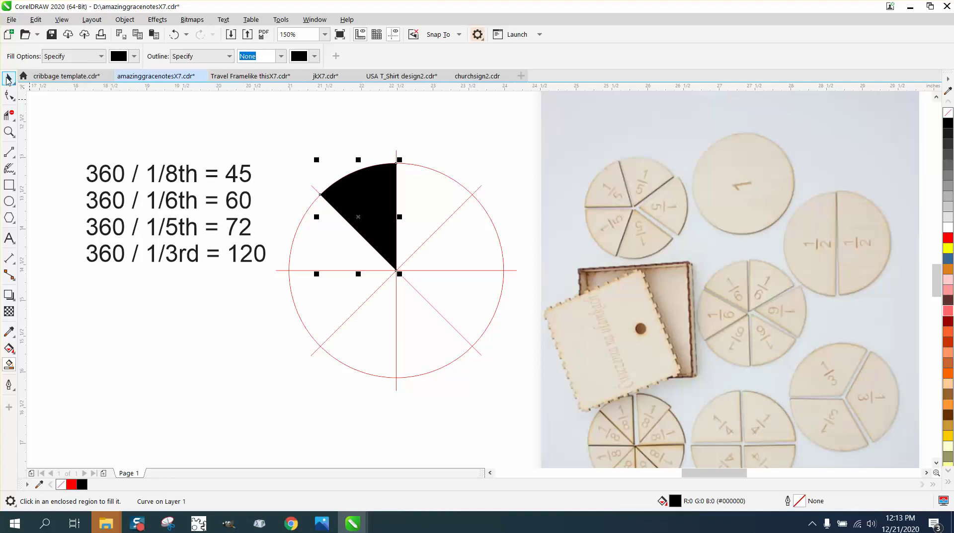
left_click(9, 78)
left_click_drag(363, 215, 154, 332)
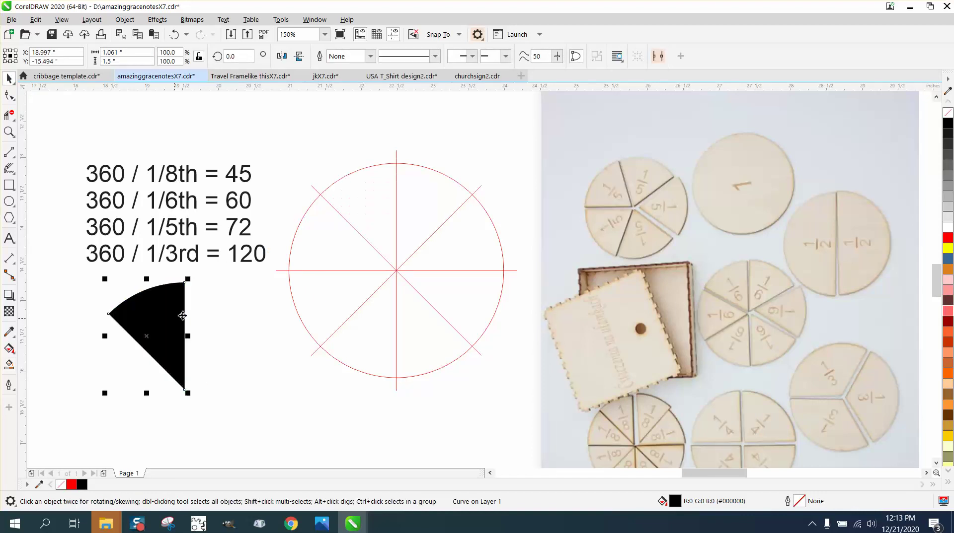
left_click(947, 114)
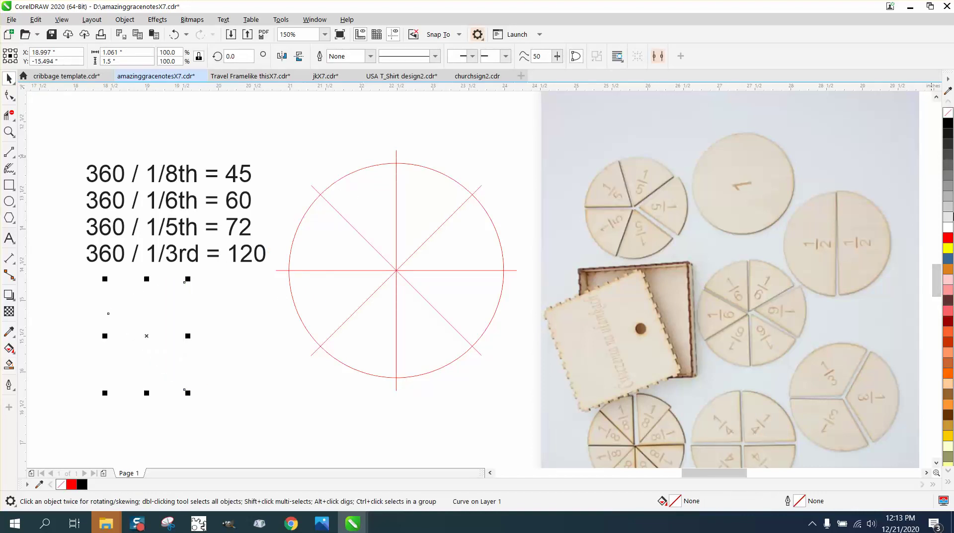
right_click(947, 239)
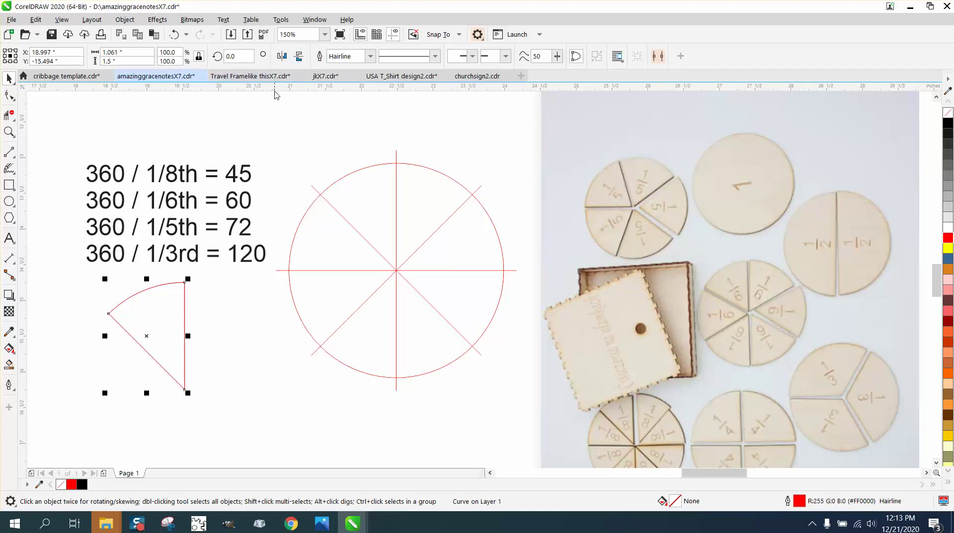
Mirror a copy of the wedge vertically and horizontally and place it beside the original with a narrow gap.
left_click(298, 56)
left_click(282, 56)
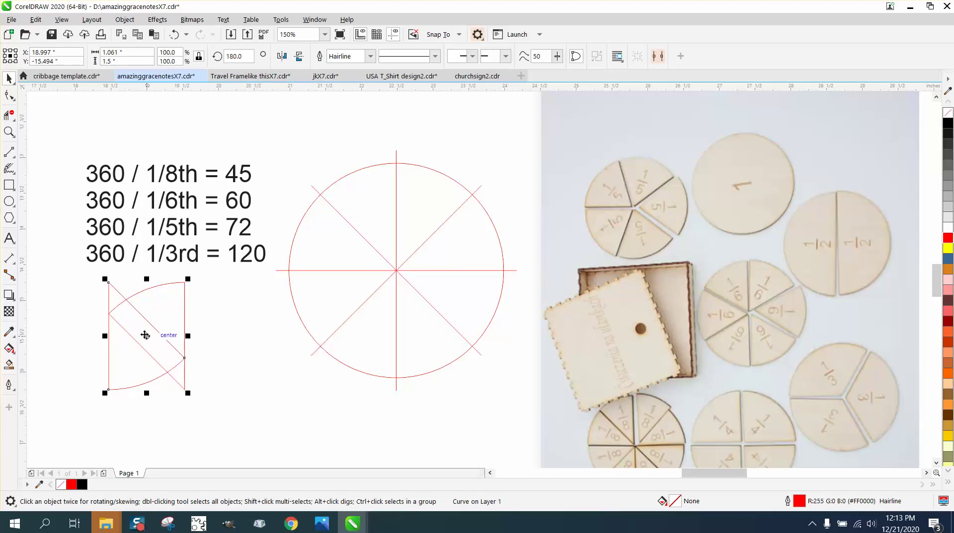
left_click_drag(145, 334, 229, 342)
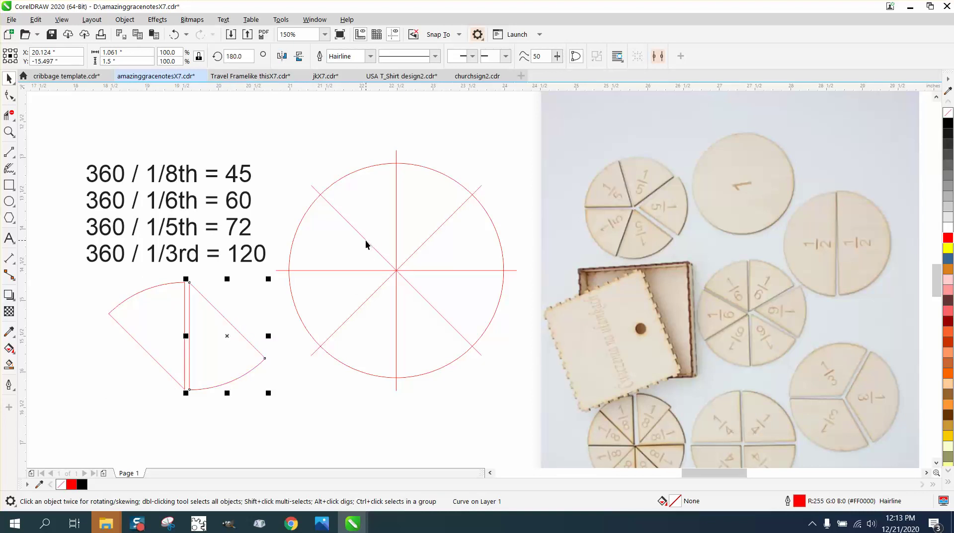
left_click_drag(365, 244, 353, 242)
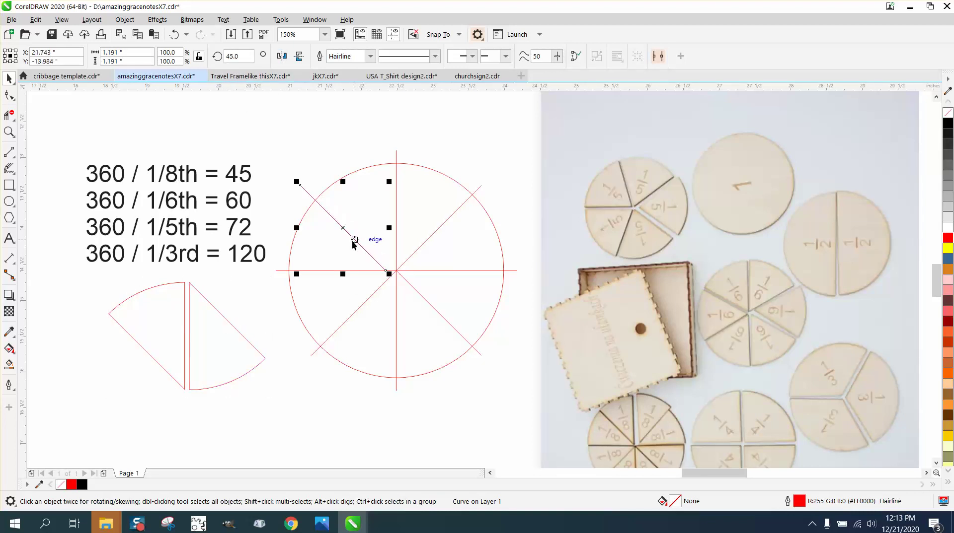
left_click(172, 38)
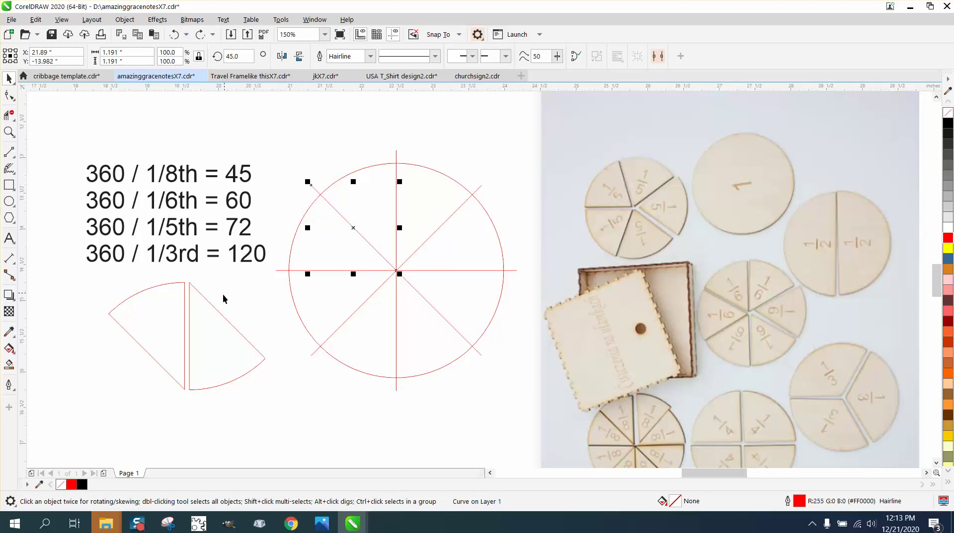
Delete both wedges below the text.
left_click_drag(98, 277, 101, 297)
left_click_drag(272, 391, 273, 391)
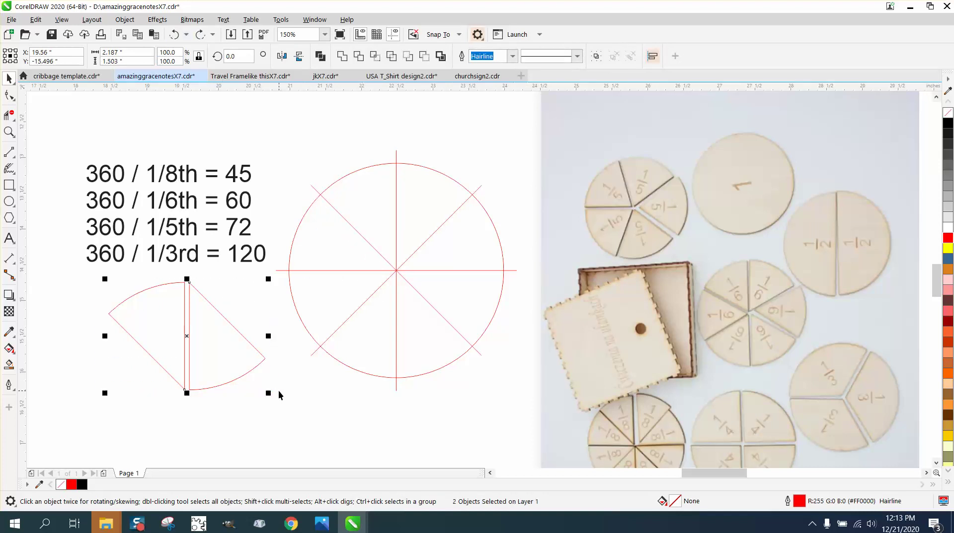
key("Delete")
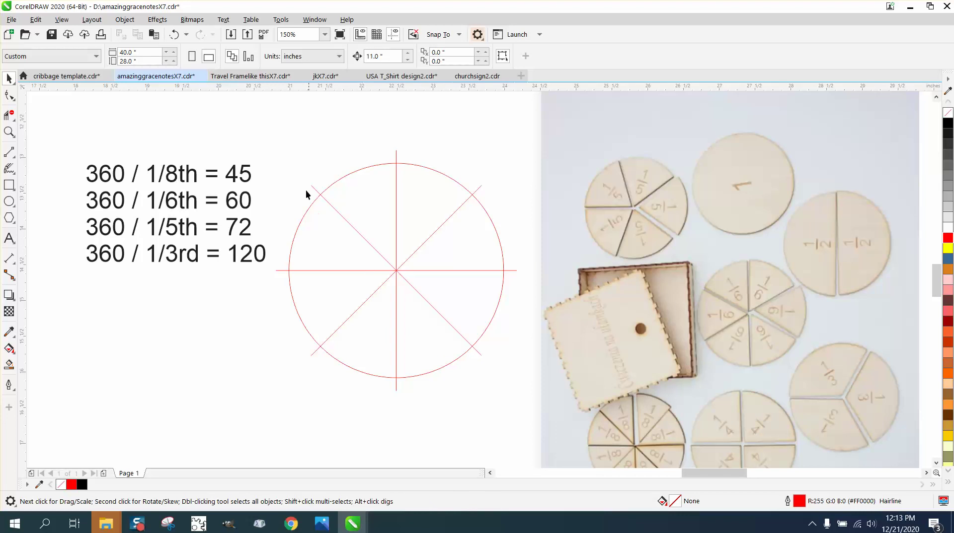
Delete all the dividing lines except the original upper vertical line.
left_click_drag(338, 264, 529, 370)
key("Delete")
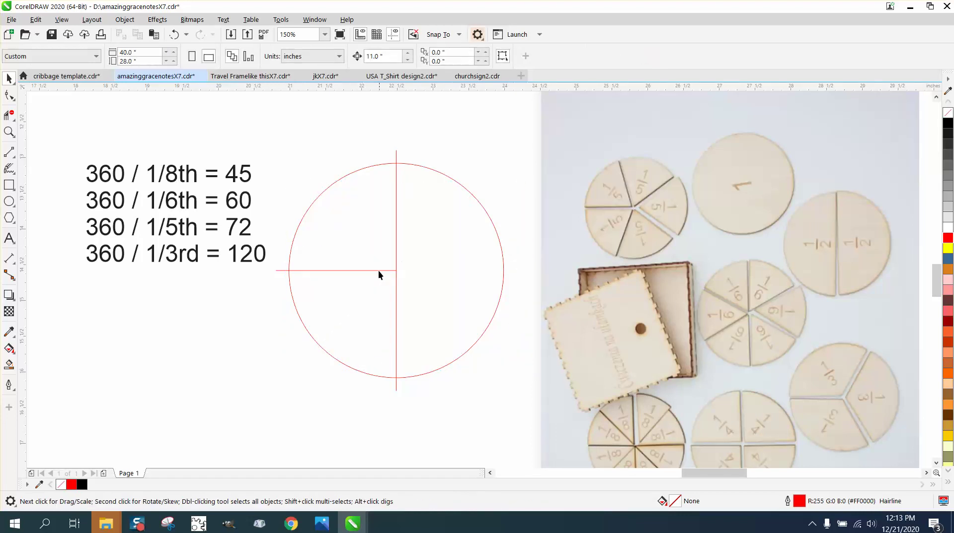
left_click(378, 271)
key("Delete")
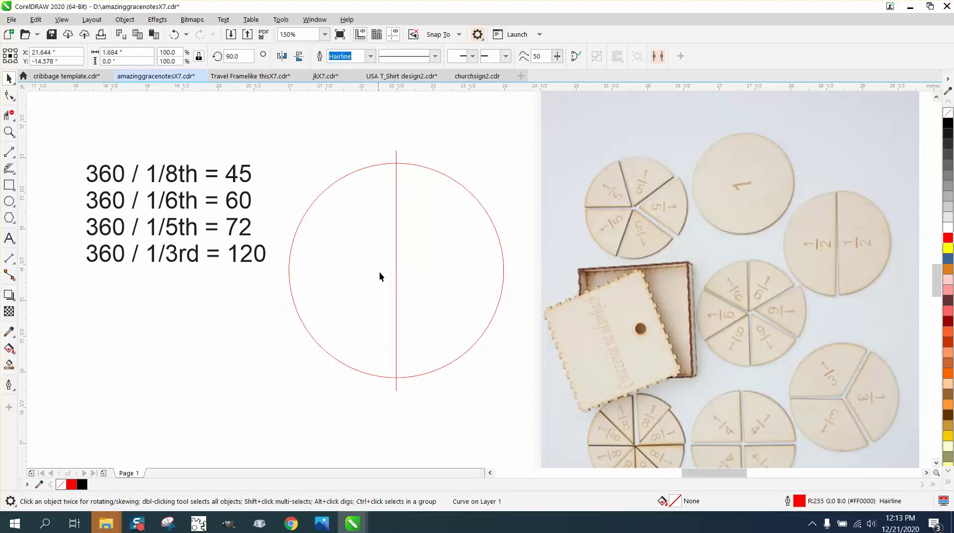
left_click(395, 287)
key("Delete")
Set the vertical line's rotation center at the circle's center and add a copy rotated 72°.
left_click(395, 223)
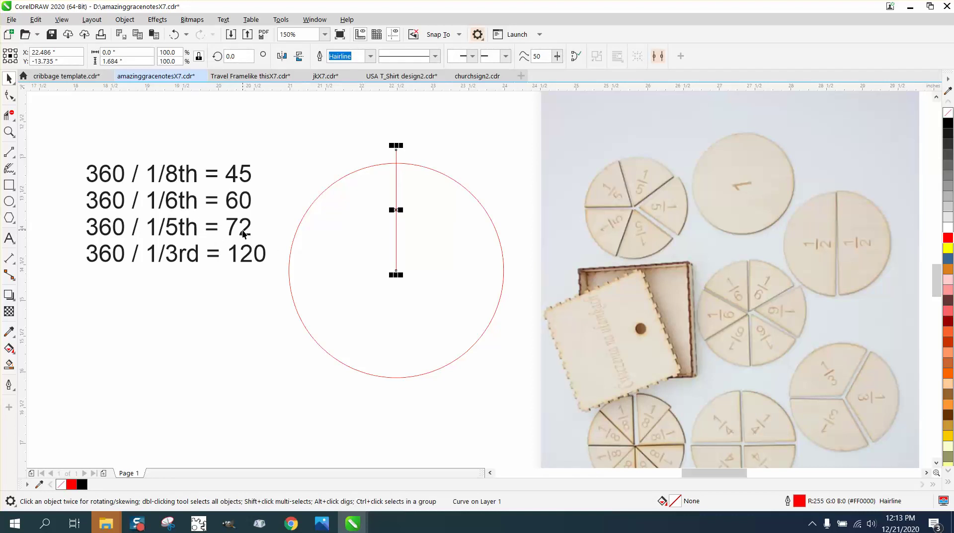
left_click(396, 218)
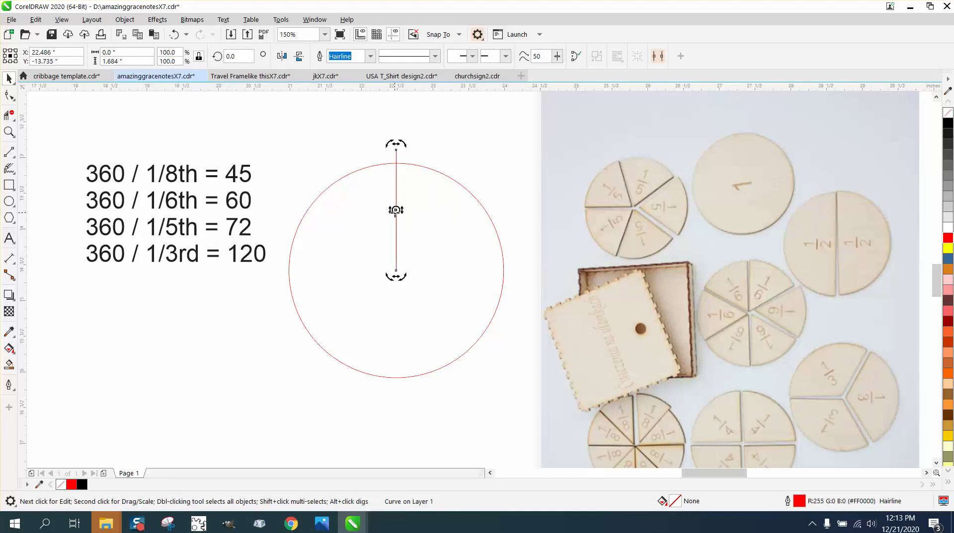
left_click_drag(395, 254, 395, 269)
left_click(239, 57)
type("4")
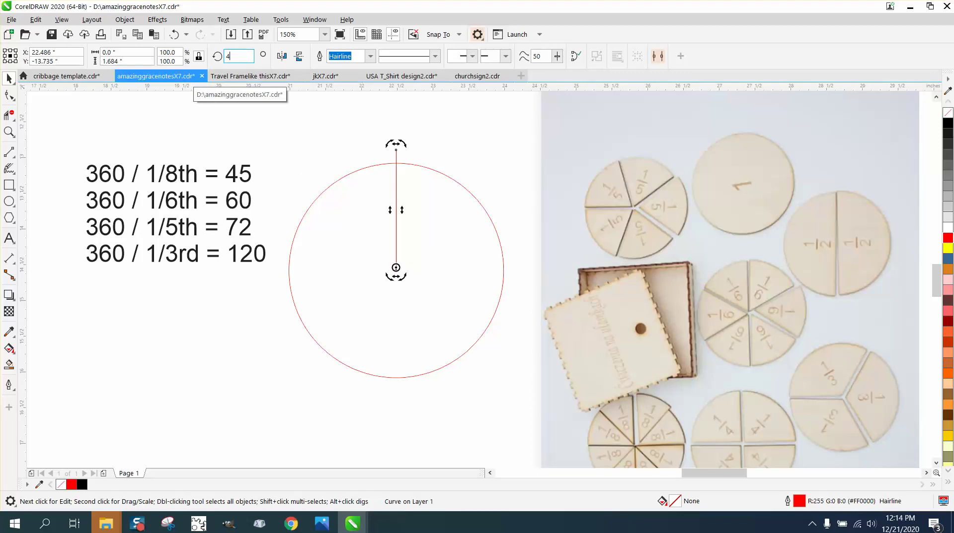
type("2")
key("Return")
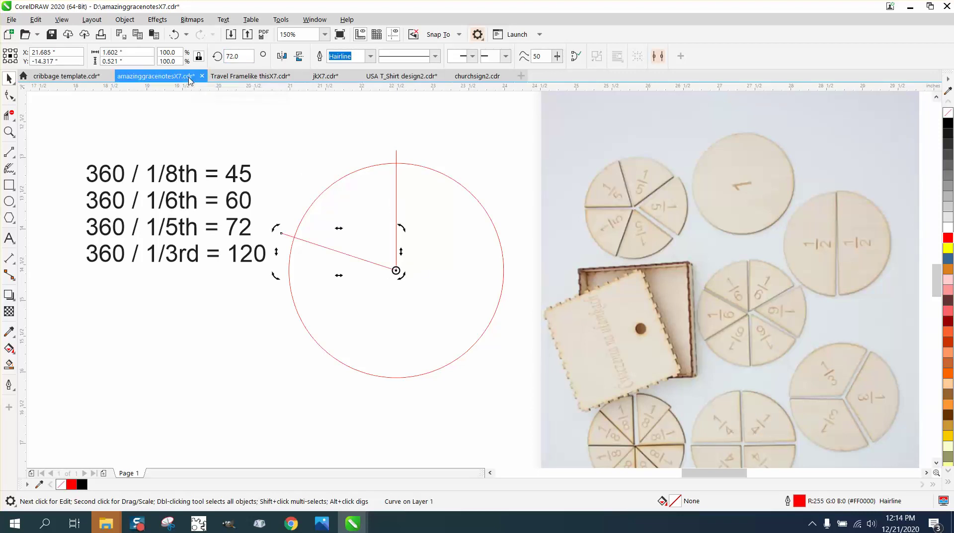
Repeat the 72° rotated duplication three times to divide the circle into fifths.
key("ctrl+r")
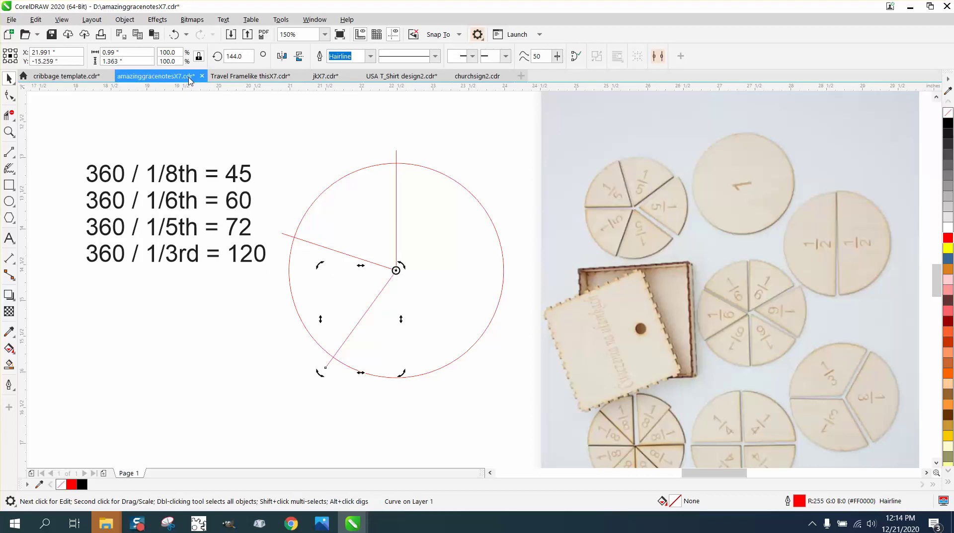
key("ctrl+r")
key("ctrl+r")
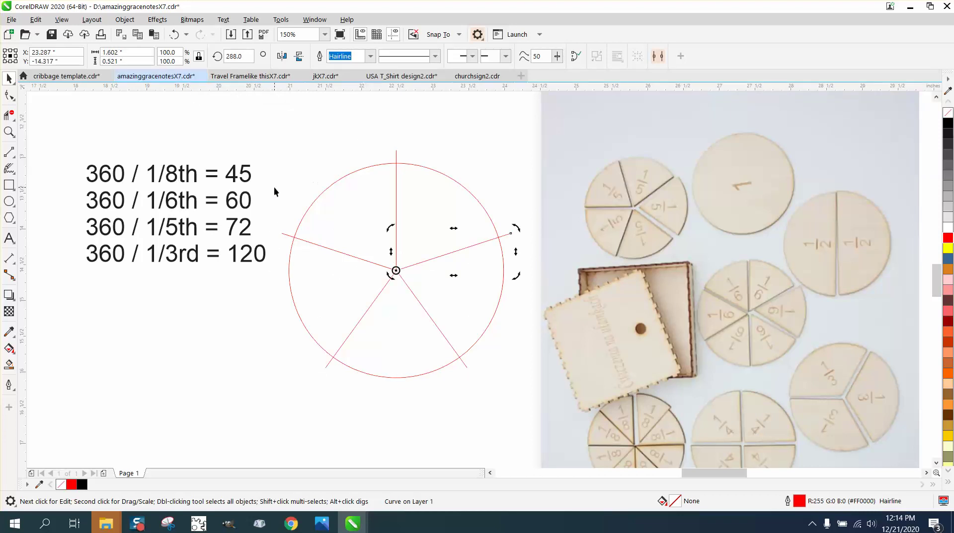
Delete the four rotated lines, keeping the circle and the original vertical line.
left_click_drag(274, 198, 442, 316)
left_click_drag(533, 383, 533, 380)
key("Delete")
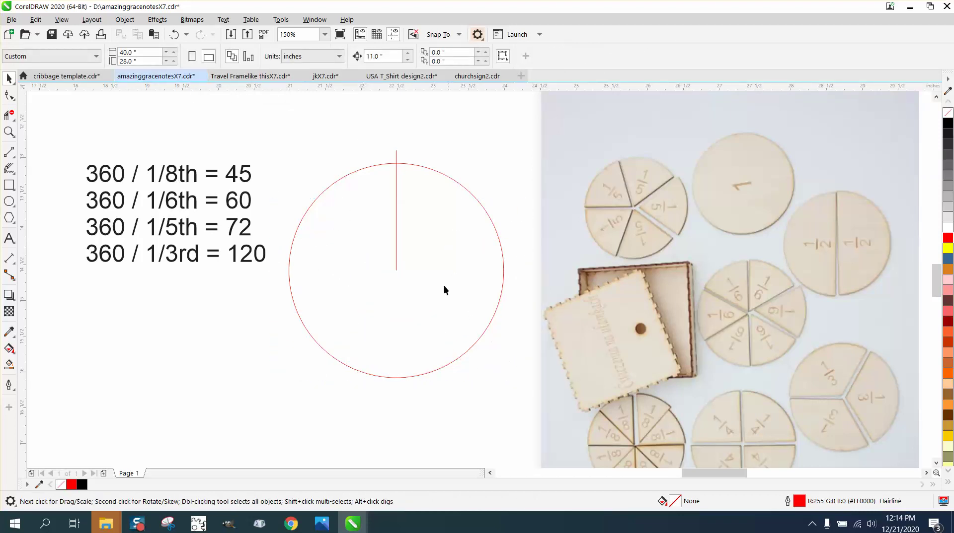
Try rotating the original vertical line 72° about its own midpoint, and undo the rotation.
left_click(397, 226)
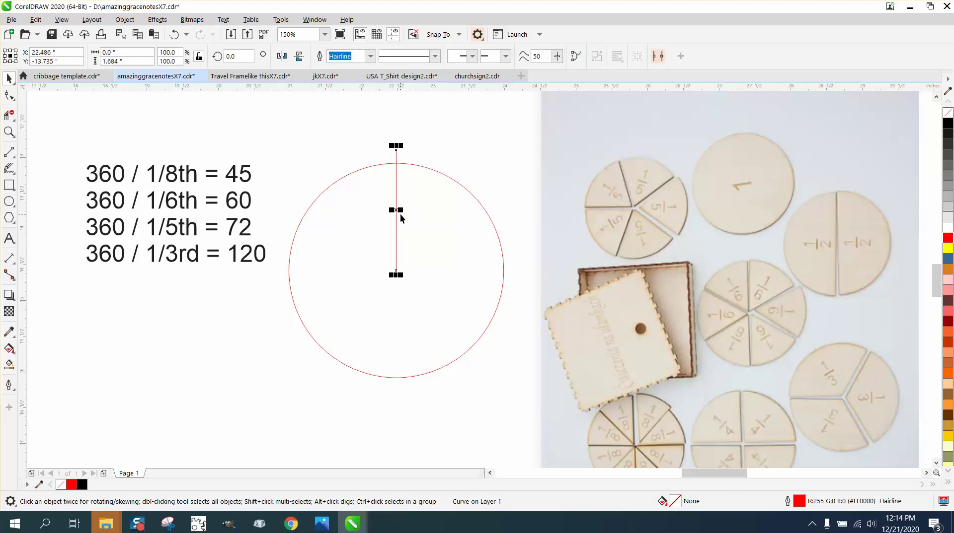
left_click(400, 213)
left_click(395, 215)
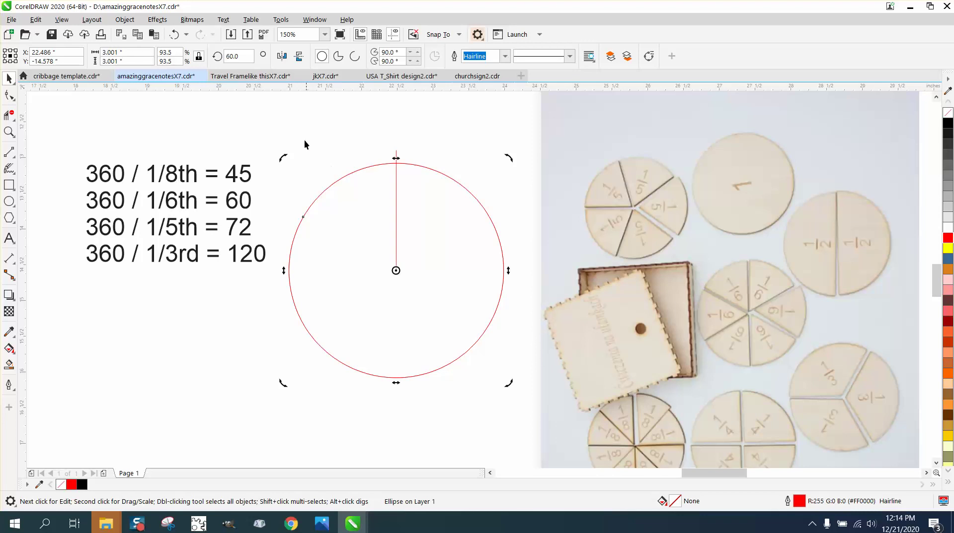
key("Escape")
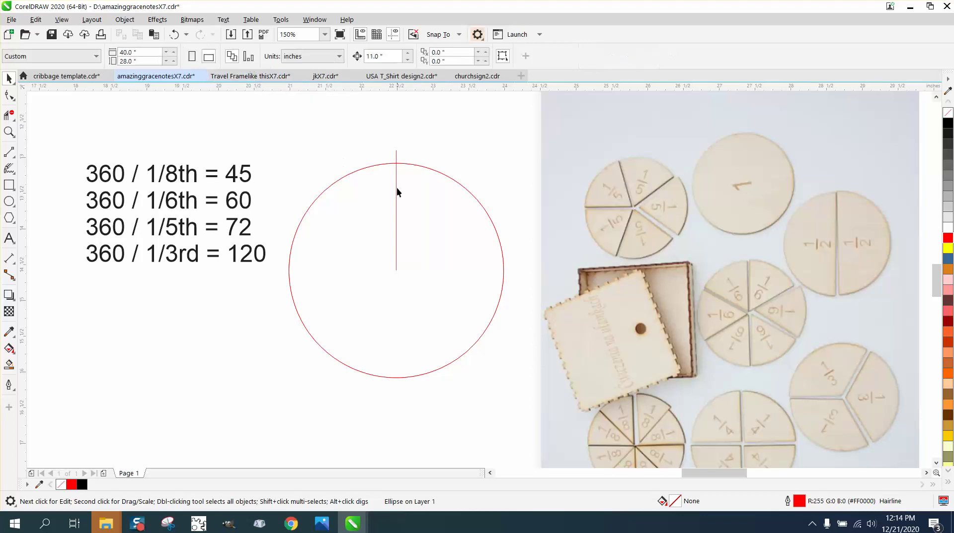
left_click(396, 186)
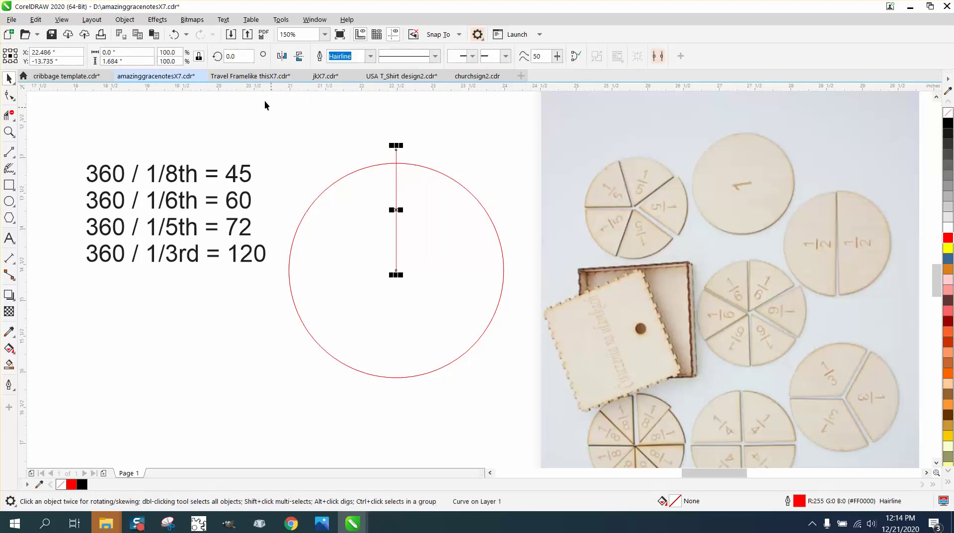
double_click(246, 60)
type("72")
key("Return")
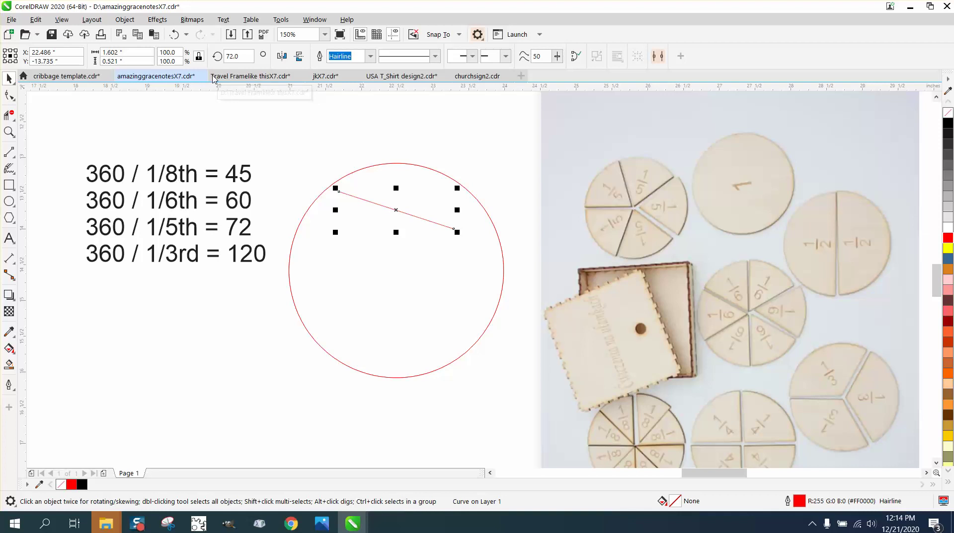
left_click(174, 34)
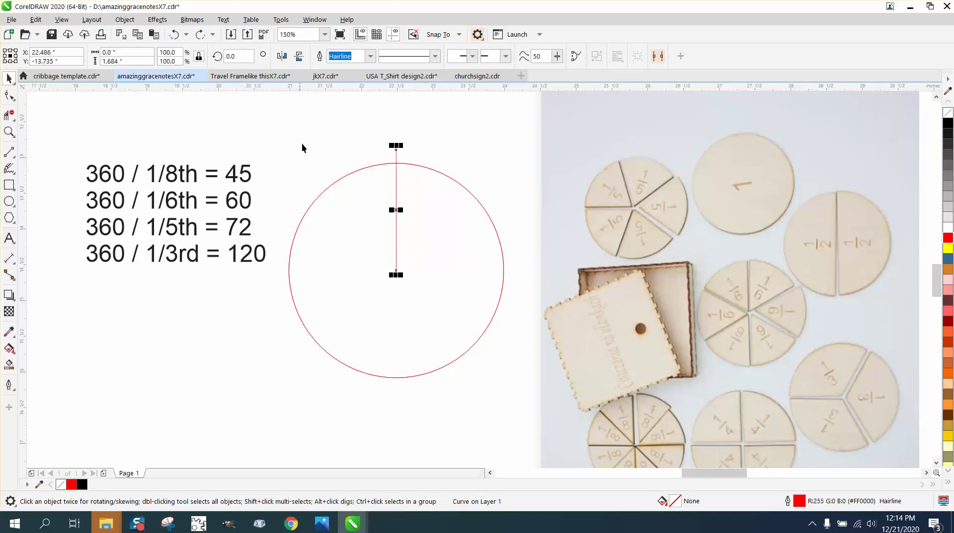
Add a copy of the vertical line rotated 72° about the circle's center, and delete the repeated second copy.
left_click(396, 210)
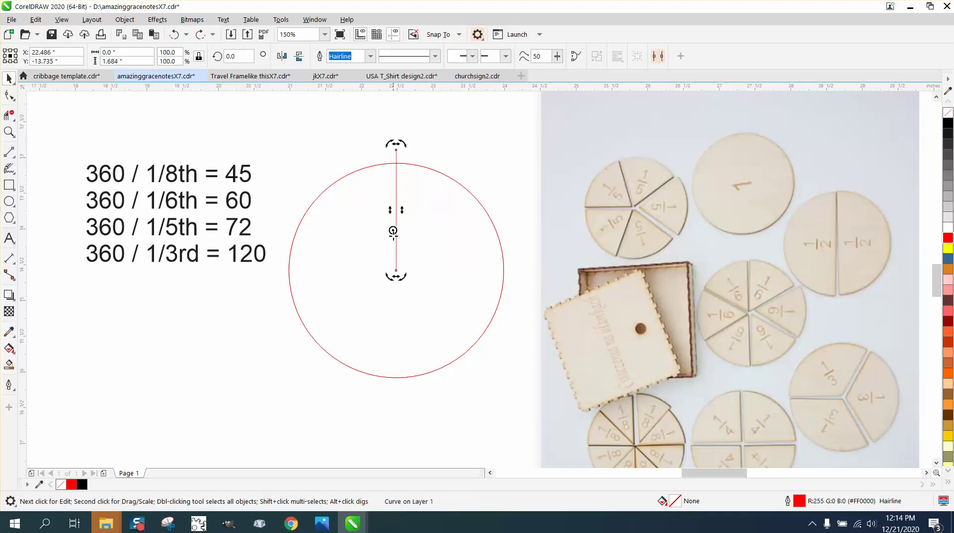
left_click_drag(396, 270, 396, 269)
left_click(239, 56)
type("72")
key("Return")
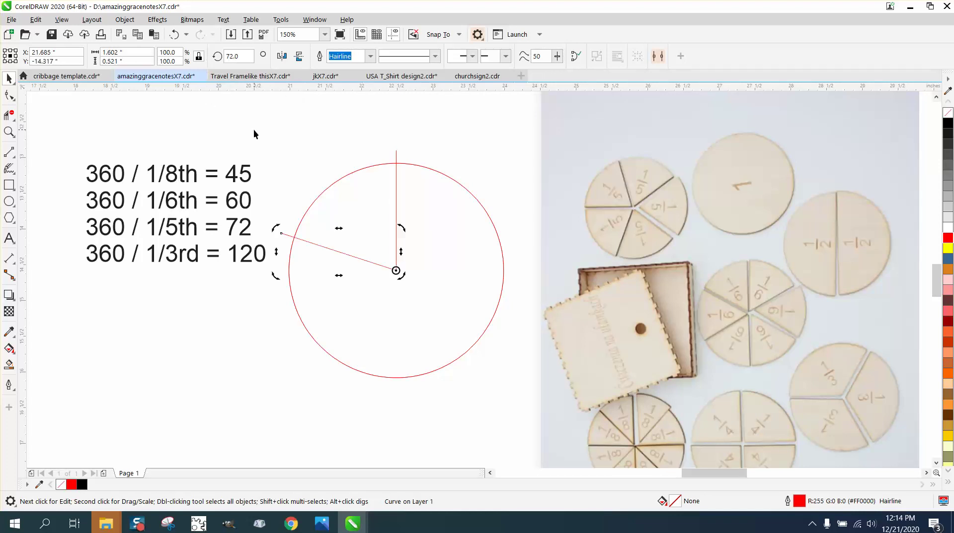
key("ctrl+r")
key("Delete")
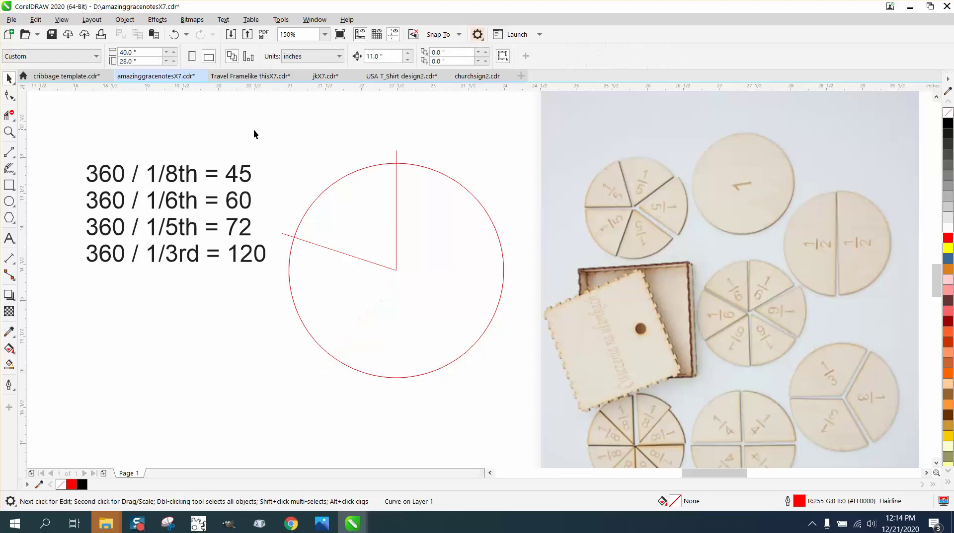
Duplicate the rotated line with 72° added to its angle, and repeat the duplication until the circle is divided into fifths.
left_click(311, 242)
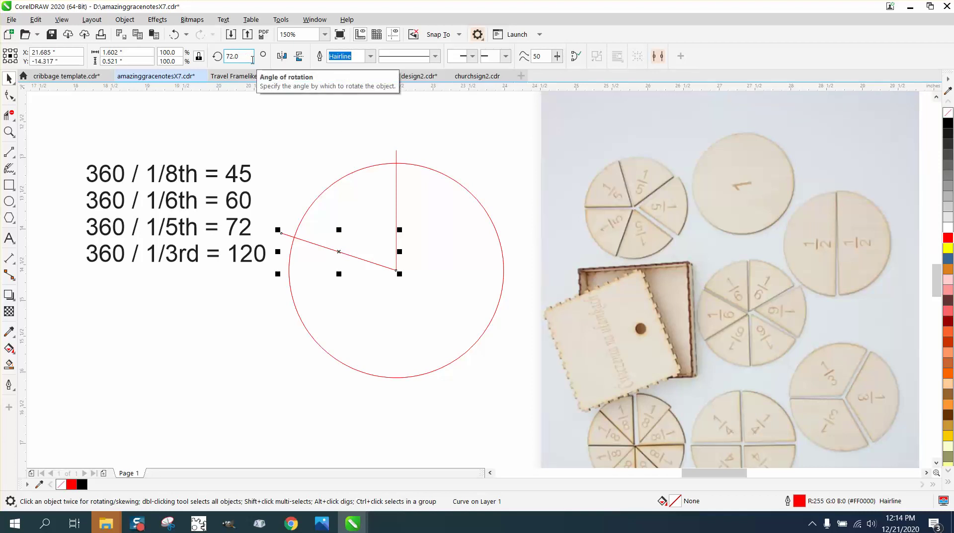
type("+72")
key("Return")
key("ctrl+r")
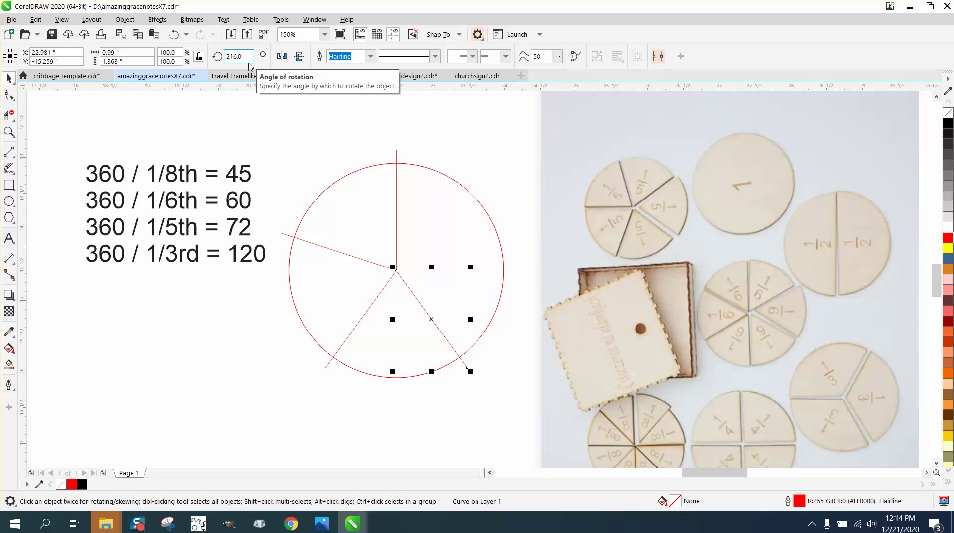
key("ctrl+r")
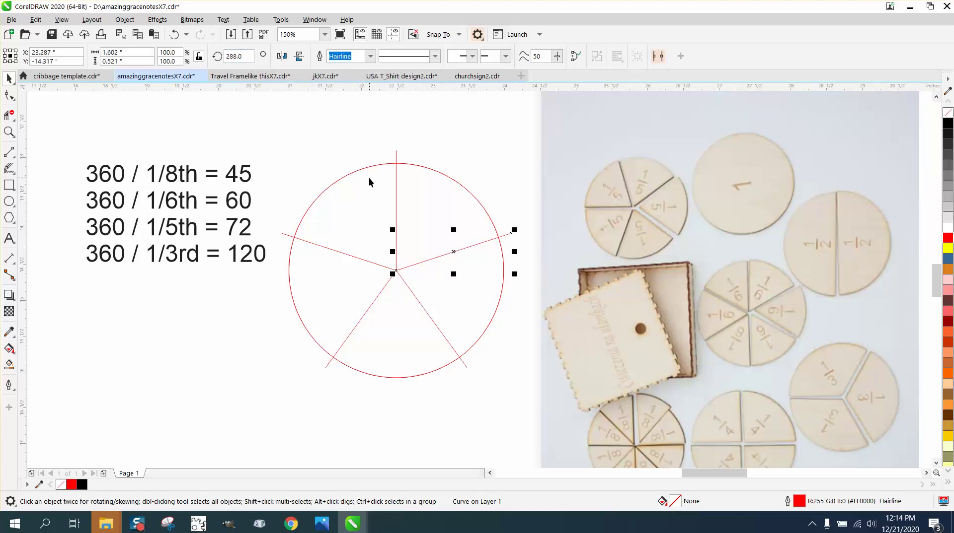
Delete the four rotated lines, keeping the circle and the original vertical line.
left_click_drag(281, 166, 517, 378)
key("Delete")
left_click(395, 218)
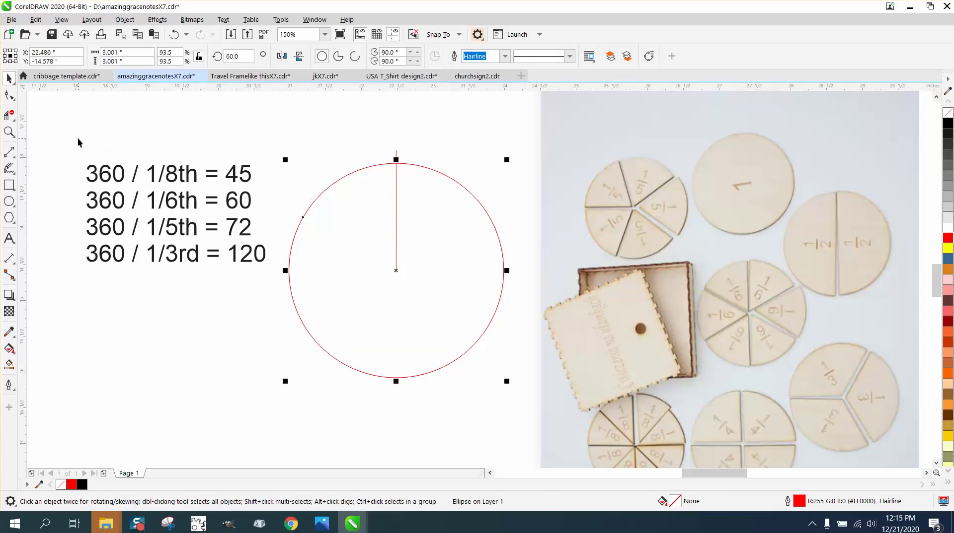
Trim off the segment of the vertical line that sticks out above the circle with Virtual Segment Delete.
left_click(9, 115)
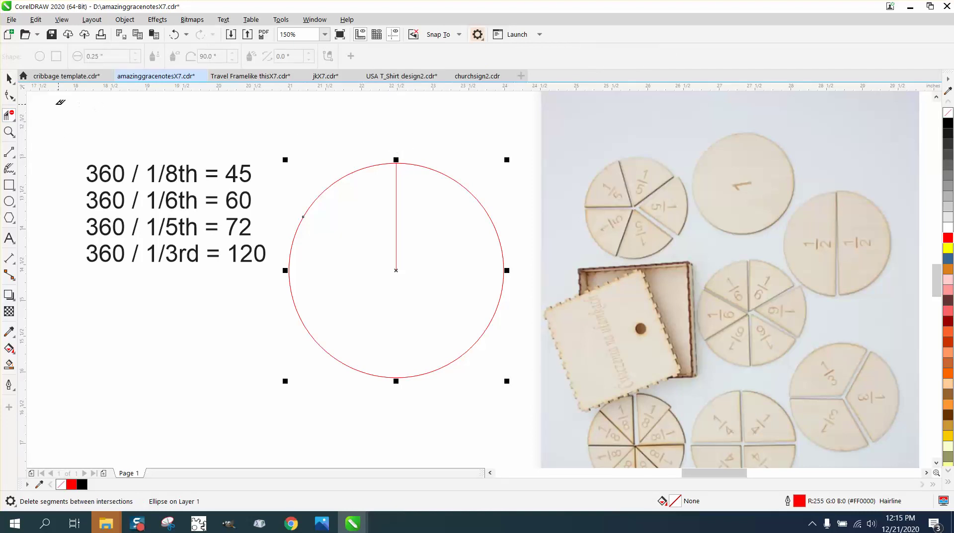
left_click(9, 78)
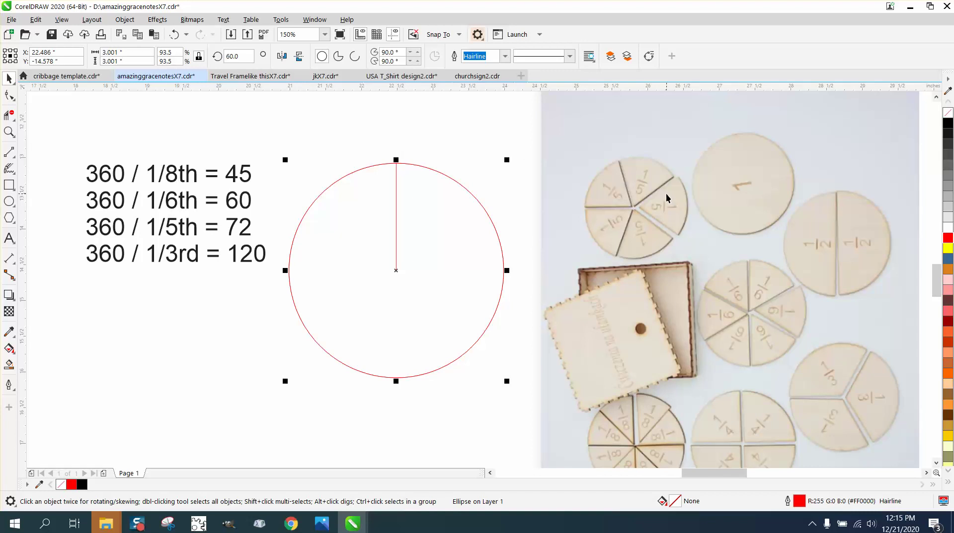
left_click(354, 134)
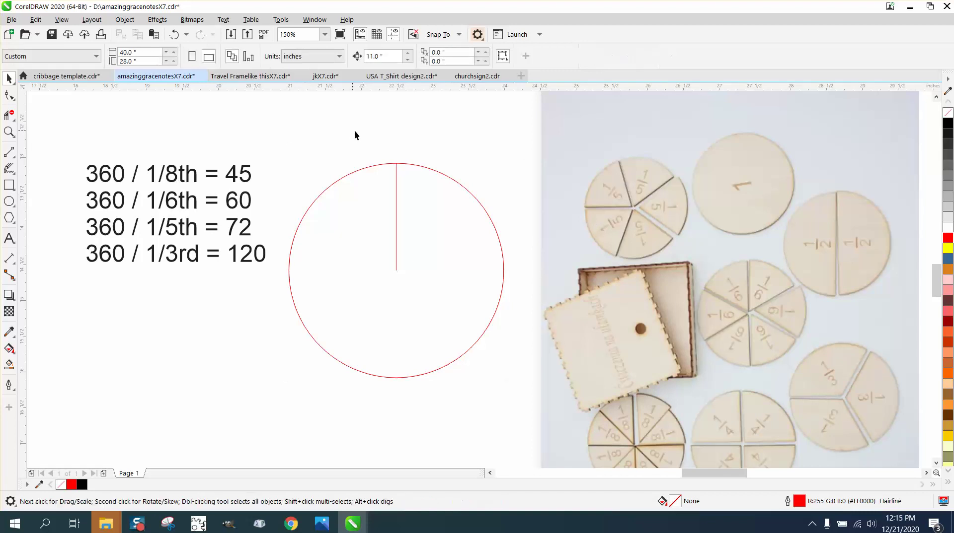
Set the trimmed line's rotation center at the circle's center and add a copy rotated 45°.
left_click(396, 174)
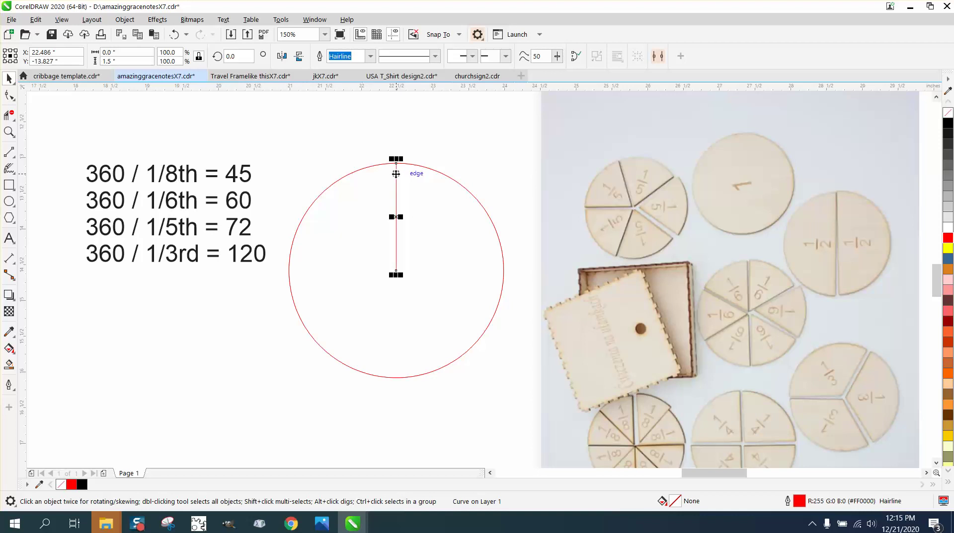
left_click(396, 173)
left_click_drag(396, 217, 396, 268)
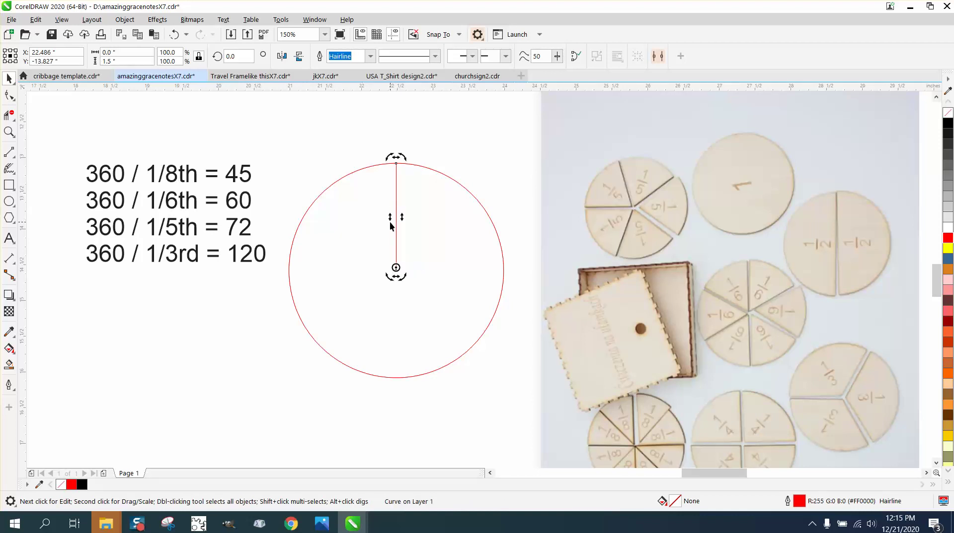
left_click(235, 56)
type("45")
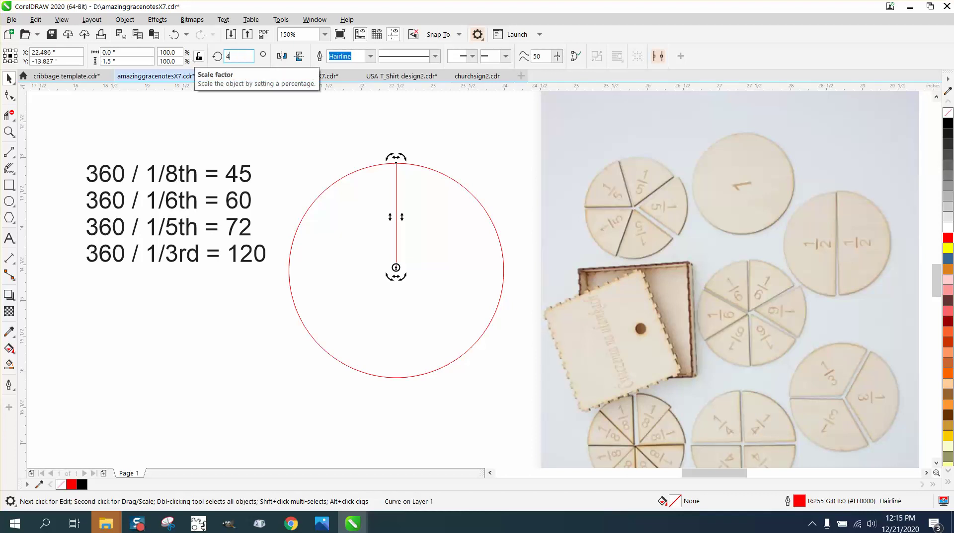
key("Return")
Repeat the 45° rotated duplication six times to divide the circle into eighths.
key("ctrl+r")
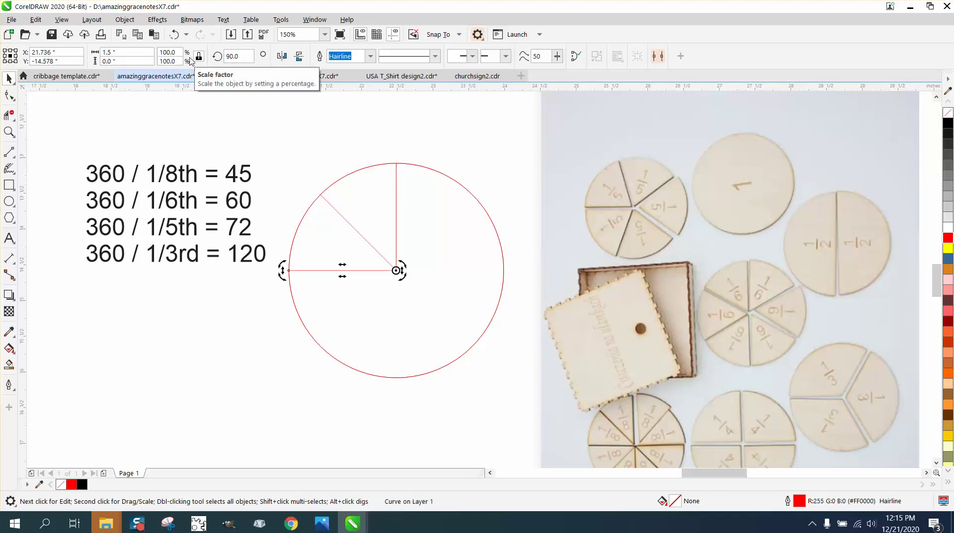
key("ctrl+r")
key("ctrl+r")
key("ctrl+r")
key("ctrl+r")
key("ctrl+r")
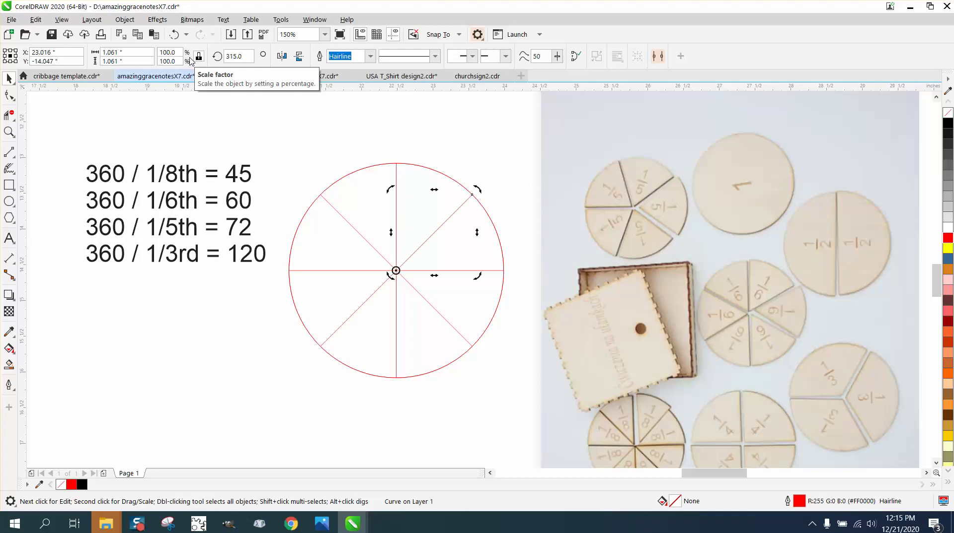
Group the circle with all its dividing lines and rotate the group 22.5°.
left_click_drag(269, 146, 528, 394)
key("ctrl+g")
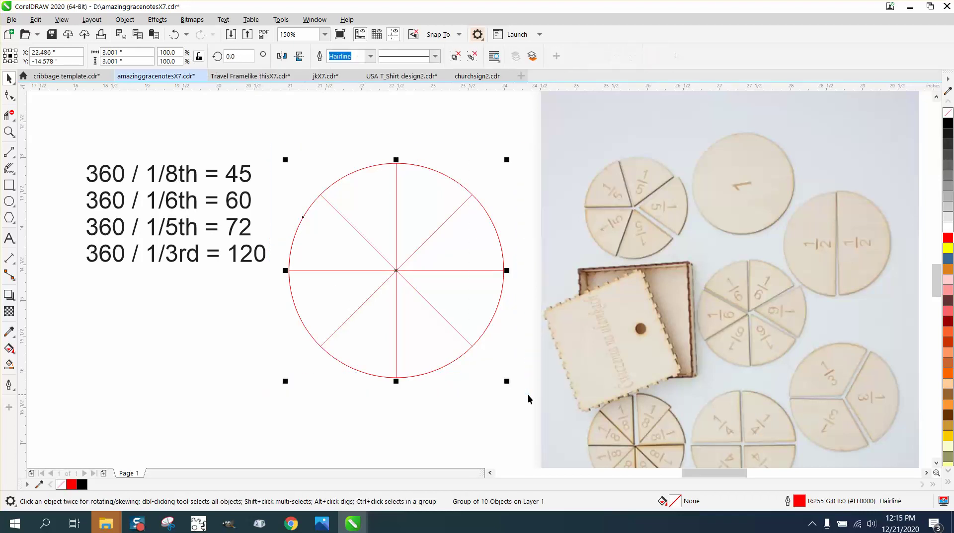
left_click(239, 55)
type("22.5")
key("Return")
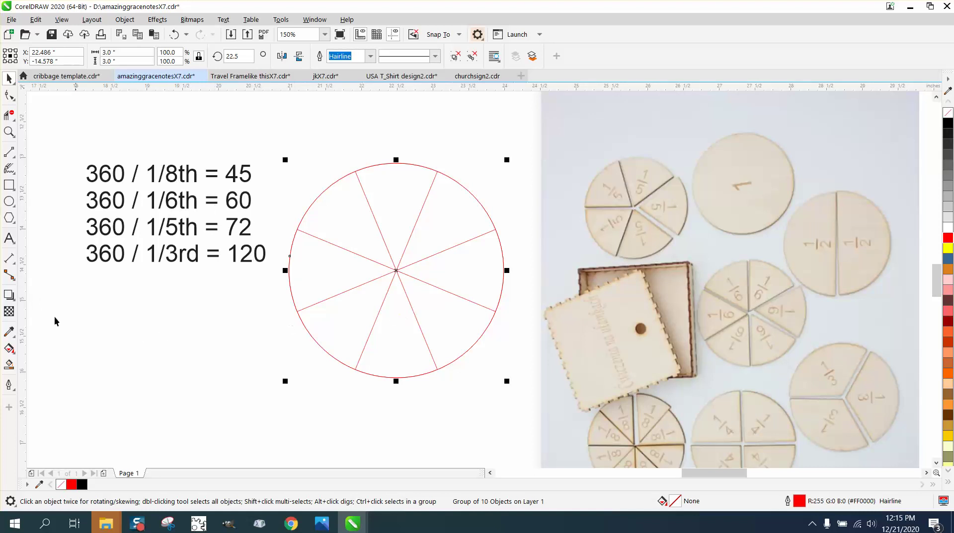
left_click(9, 239)
left_click(169, 304)
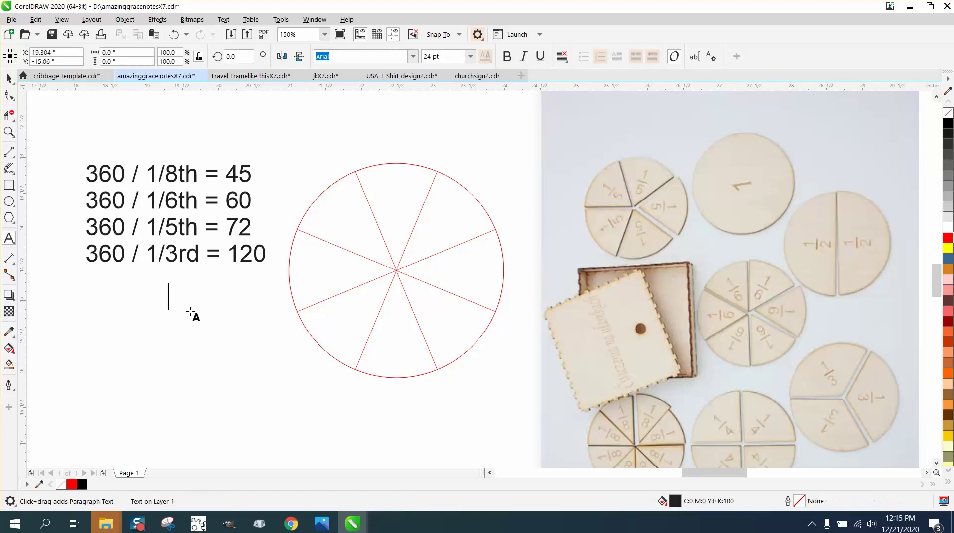
key("ctrl+z")
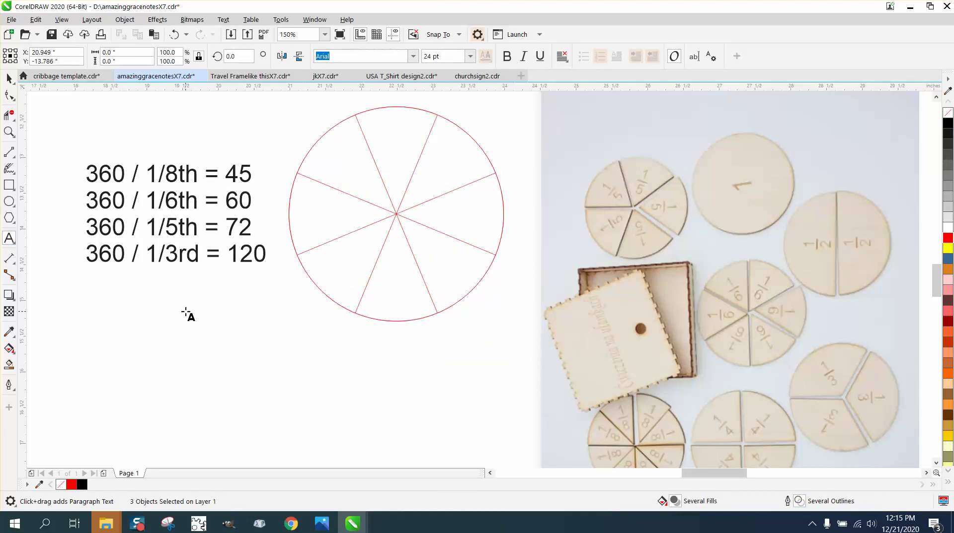
key("space")
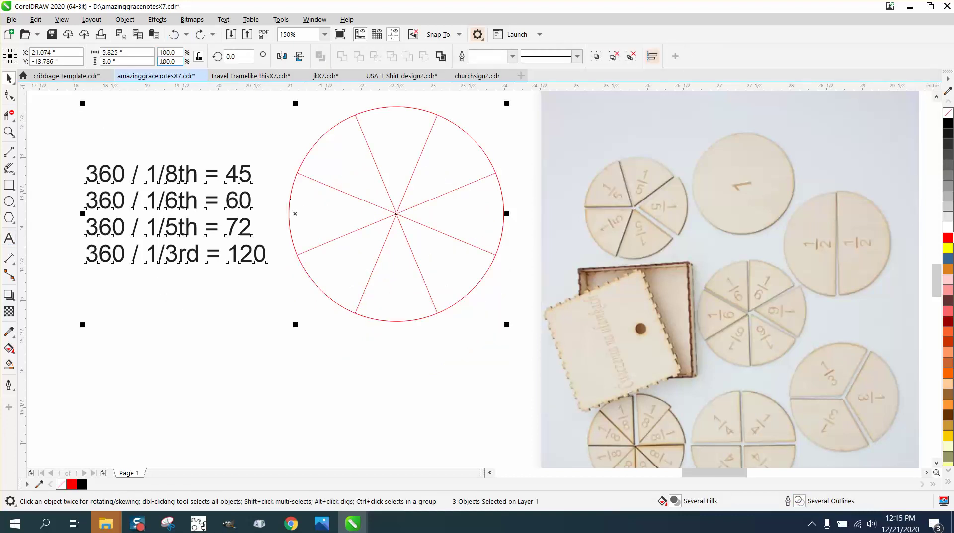
left_click(173, 34)
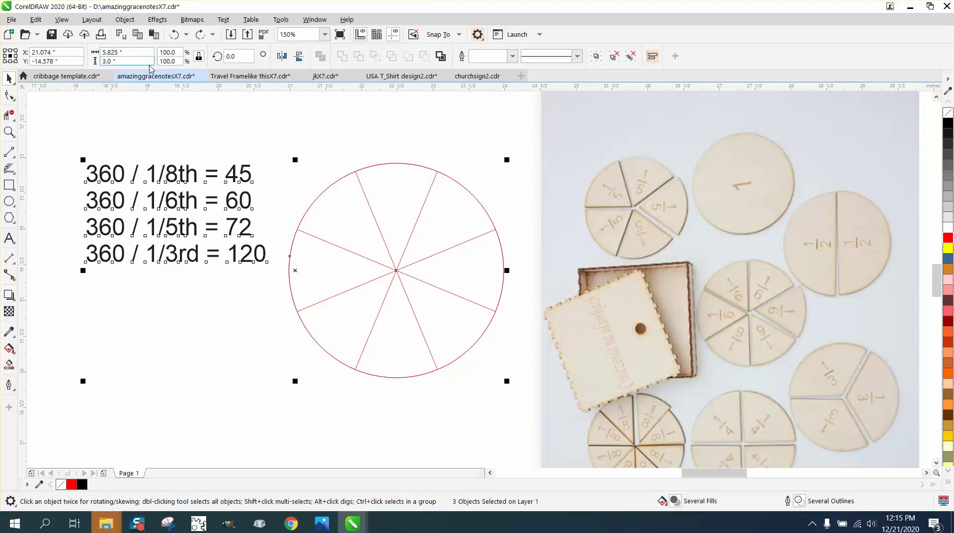
Start a two-line text object below the angle notes with the digit 1 on each line, and dismiss the calculator.
key("space")
left_click(103, 293)
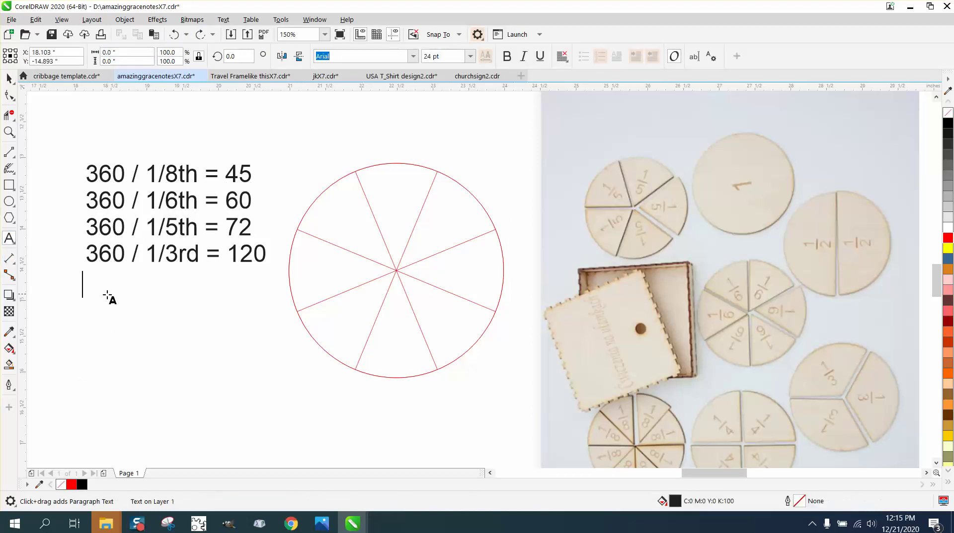
type("1")
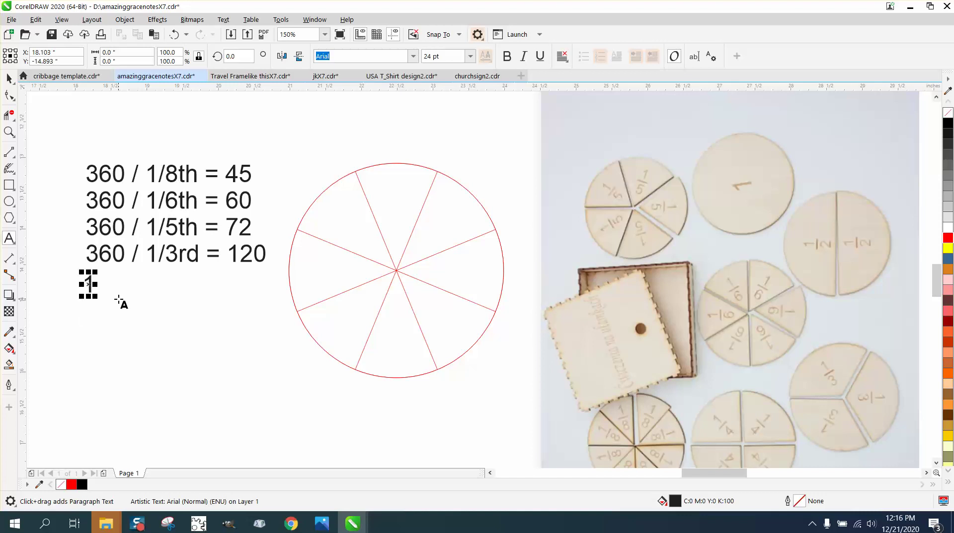
key("Return")
type("1")
key("XF86Calculator")
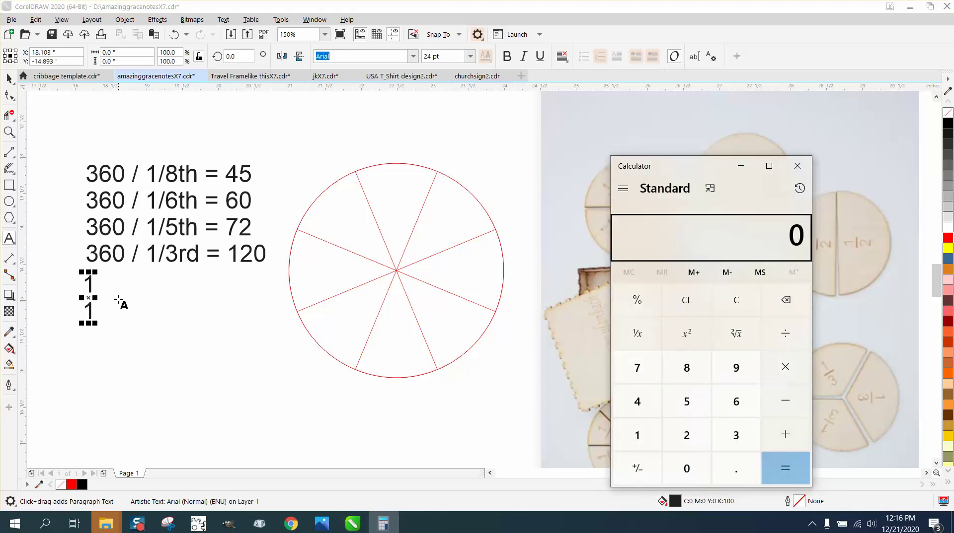
left_click(797, 166)
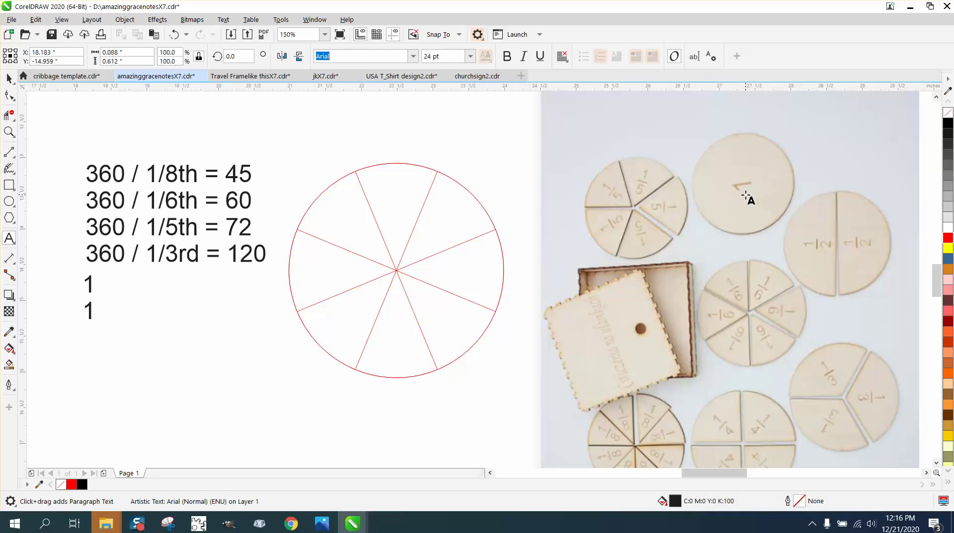
Change the second line of the text to 8 and center-align the two lines.
key("BackSpace")
type("_")
key("BackSpace")
type("8")
key("Escape")
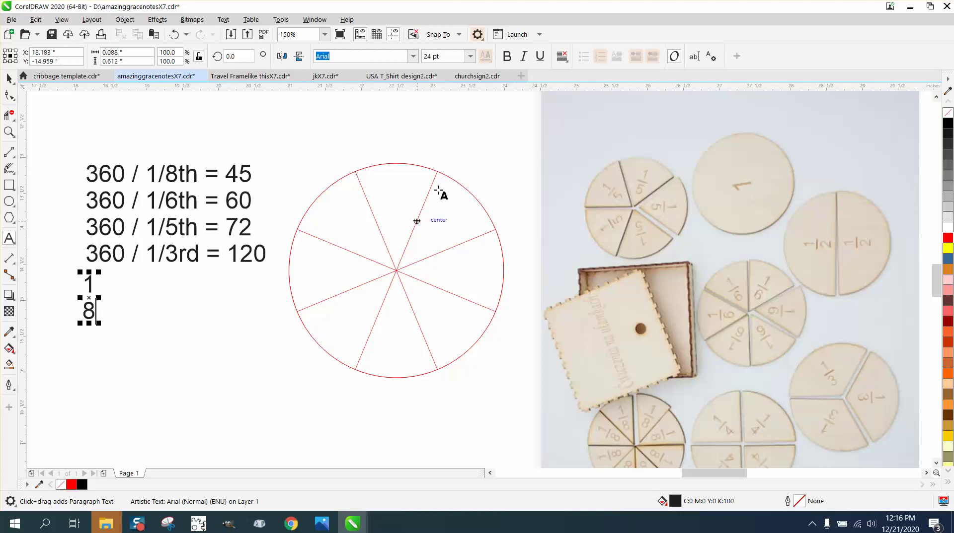
left_click(562, 56)
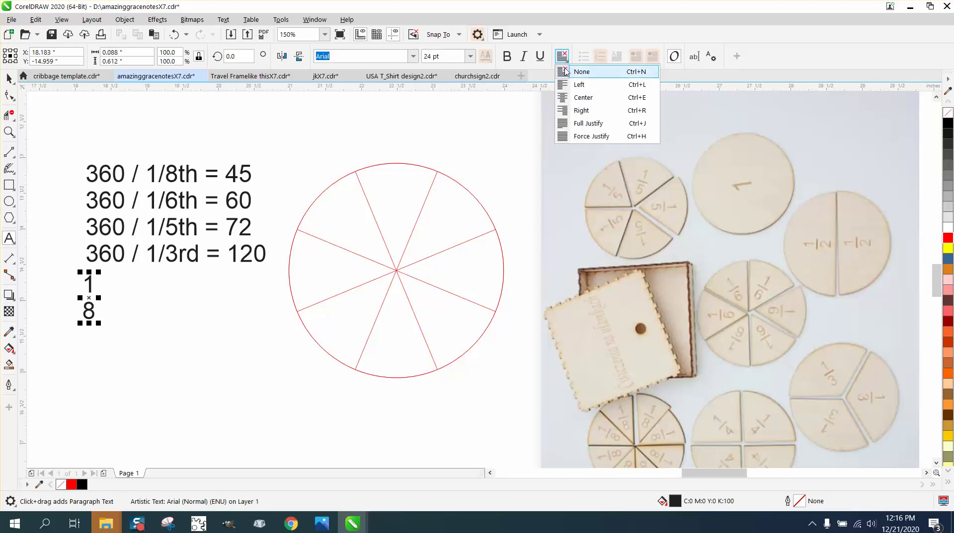
left_click(578, 101)
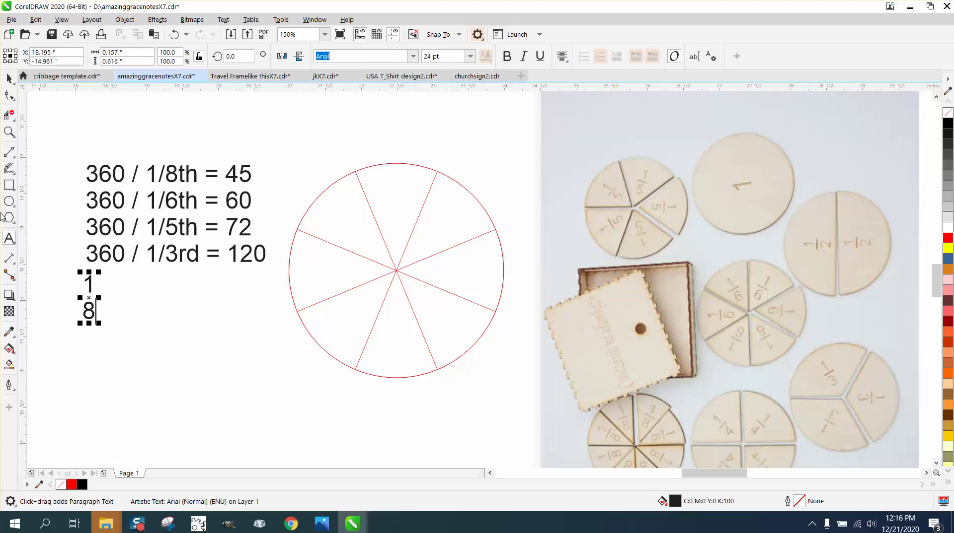
Draw a horizontal fraction line about 0.35 inches long between the 1 and the 8.
left_click(9, 131)
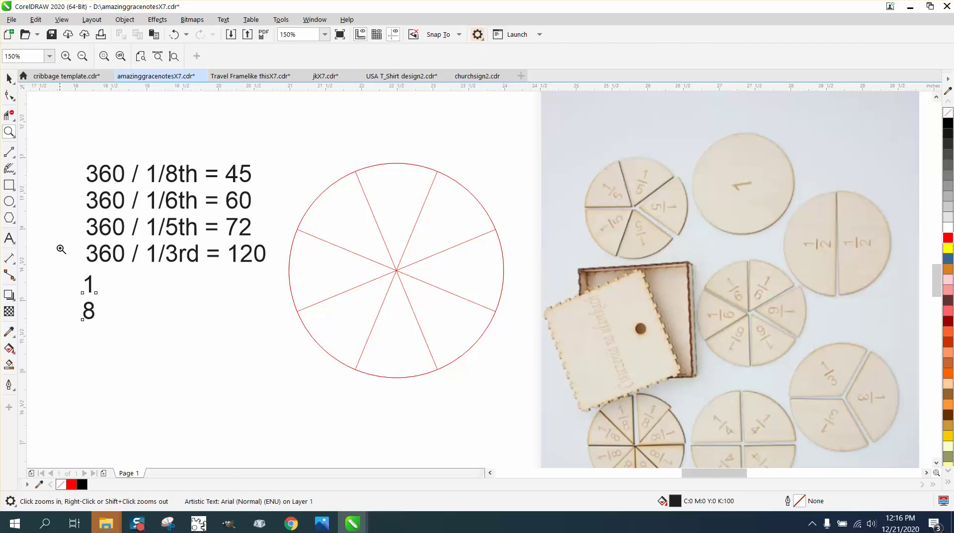
left_click_drag(61, 259, 162, 333)
left_click(9, 258)
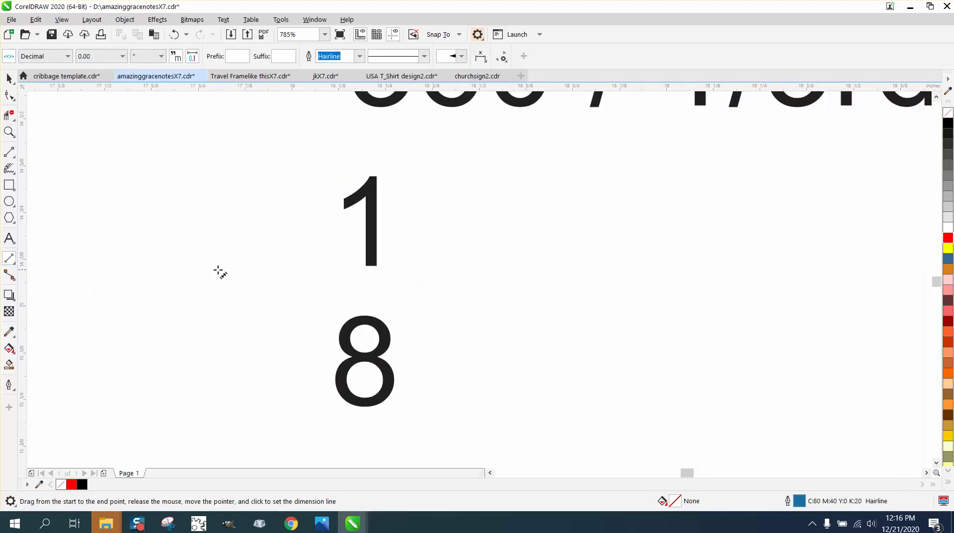
left_click(9, 152)
mouse_move(312, 148)
left_mouse_down()
mouse_move(398, 296)
mouse_move(302, 292)
left_mouse_up()
key("Delete")
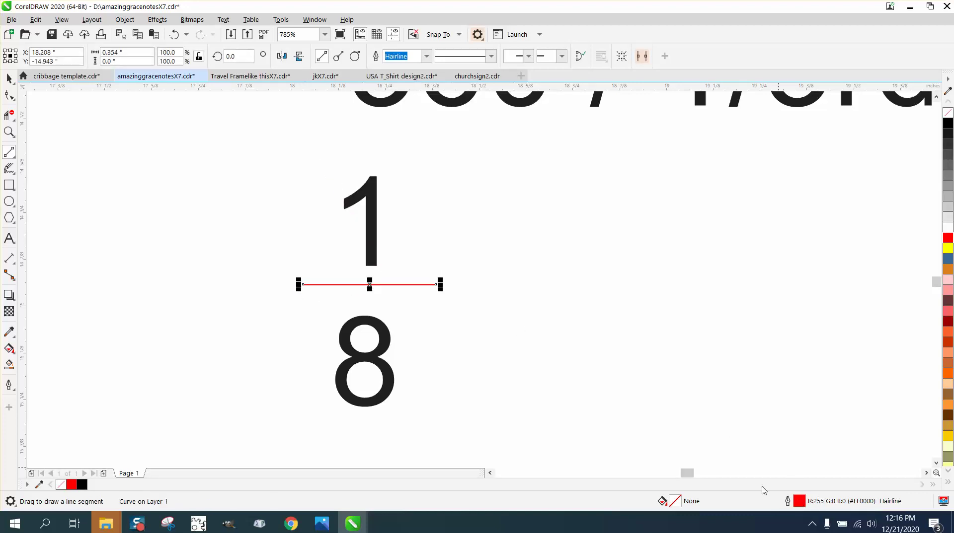
double_click(799, 501)
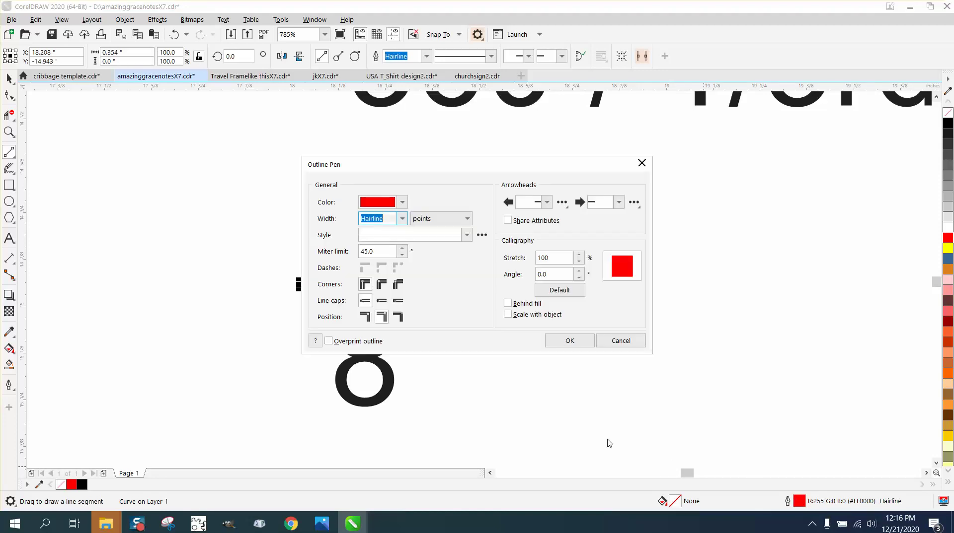
left_click(402, 218)
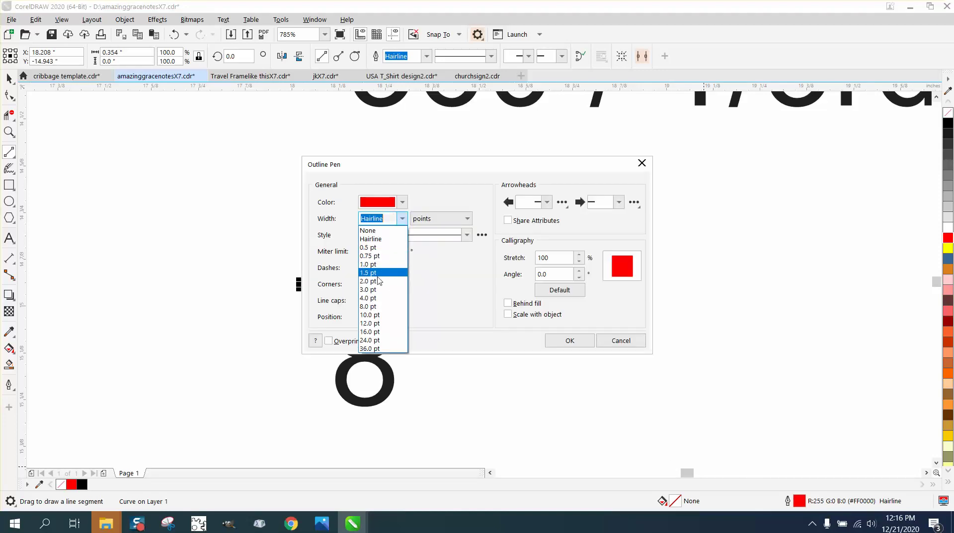
left_click(377, 288)
left_click_drag(472, 162, 611, 244)
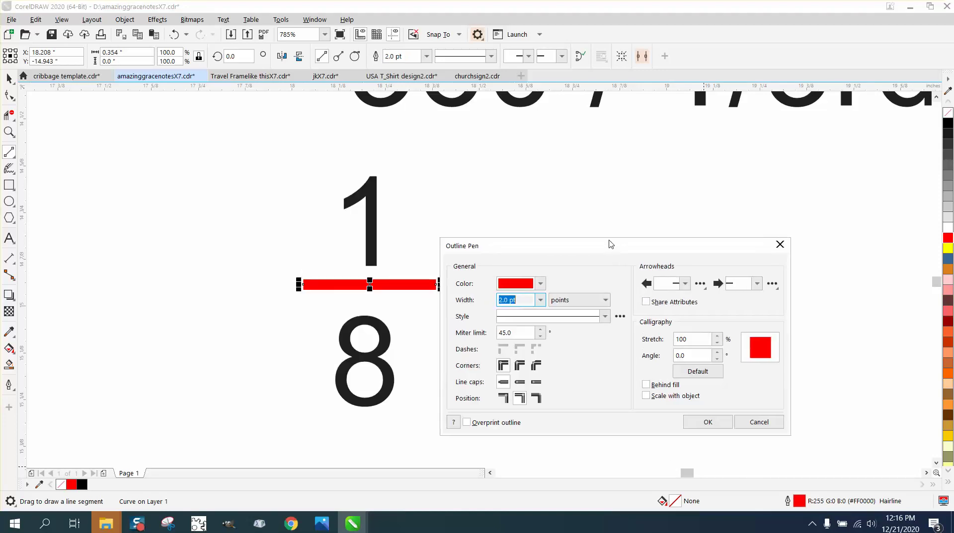
left_click(540, 283)
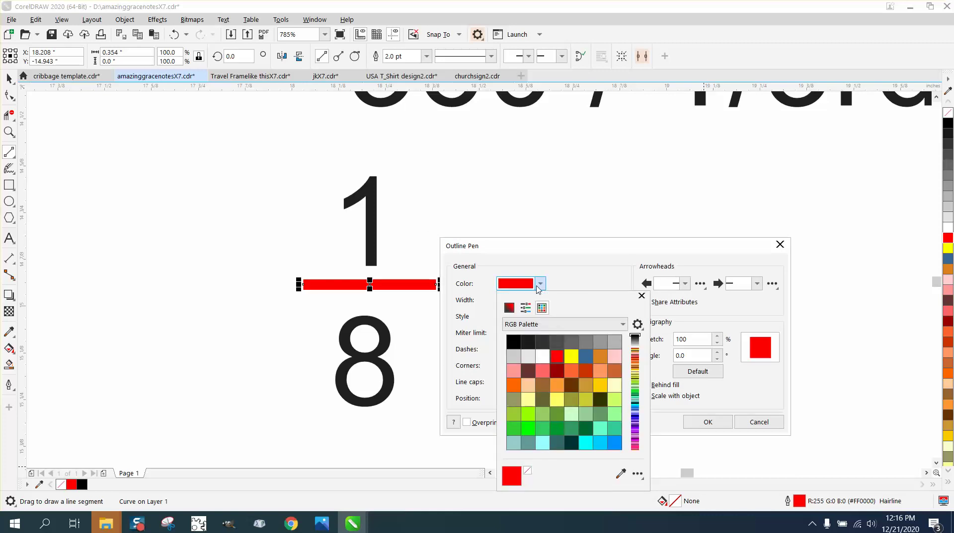
left_click(518, 344)
left_click(701, 430)
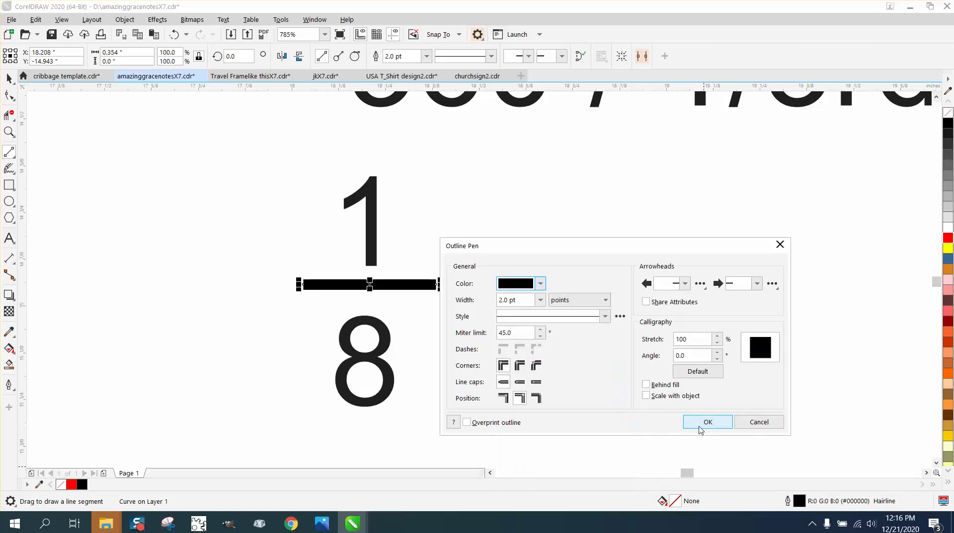
left_click(780, 244)
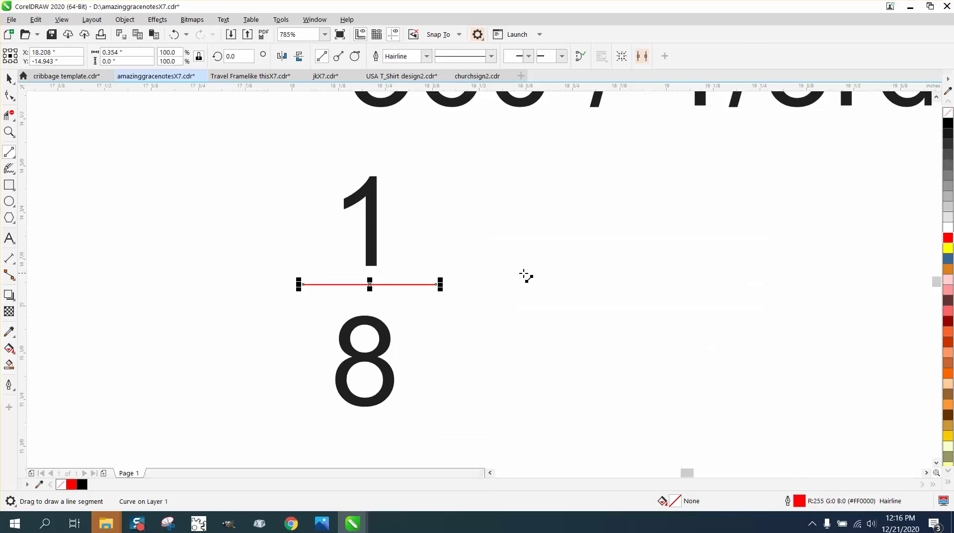
left_click(174, 35)
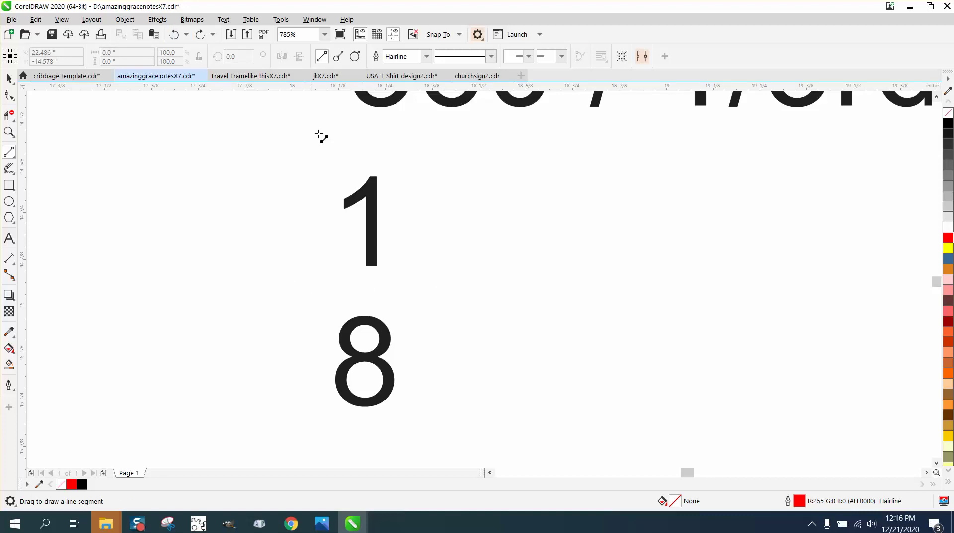
left_click(200, 35)
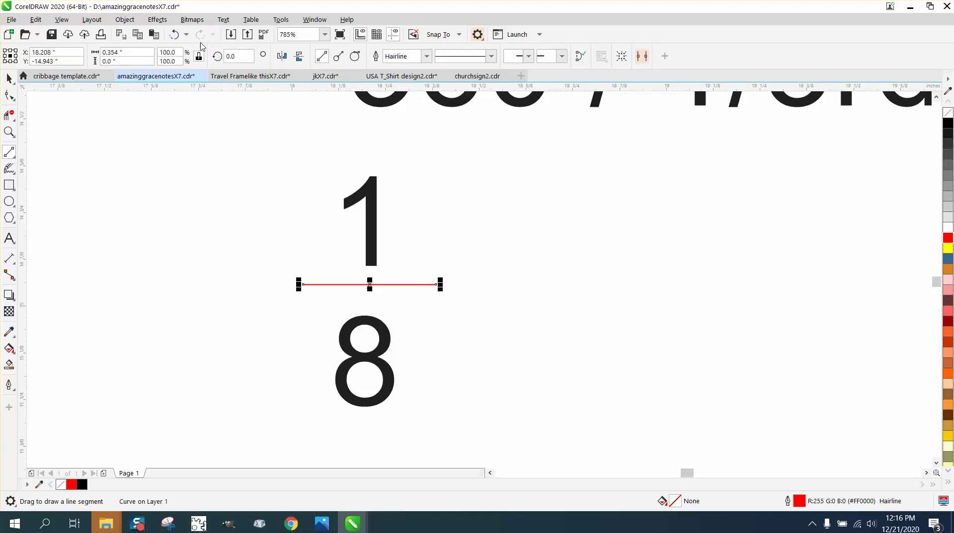
Set the outline of the fraction line between the 1 and the 8 to 2.0 pt wide and black.
double_click(800, 501)
left_click(402, 219)
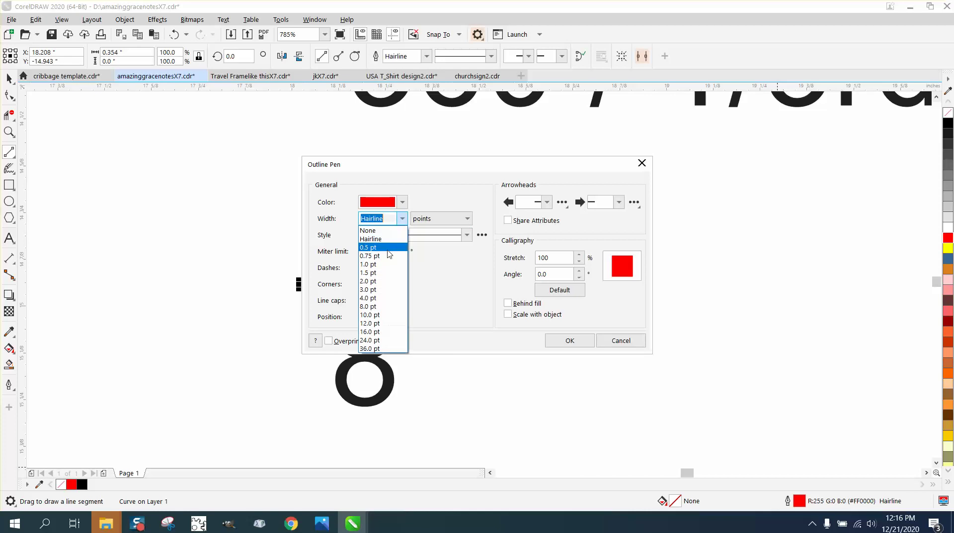
left_click(372, 298)
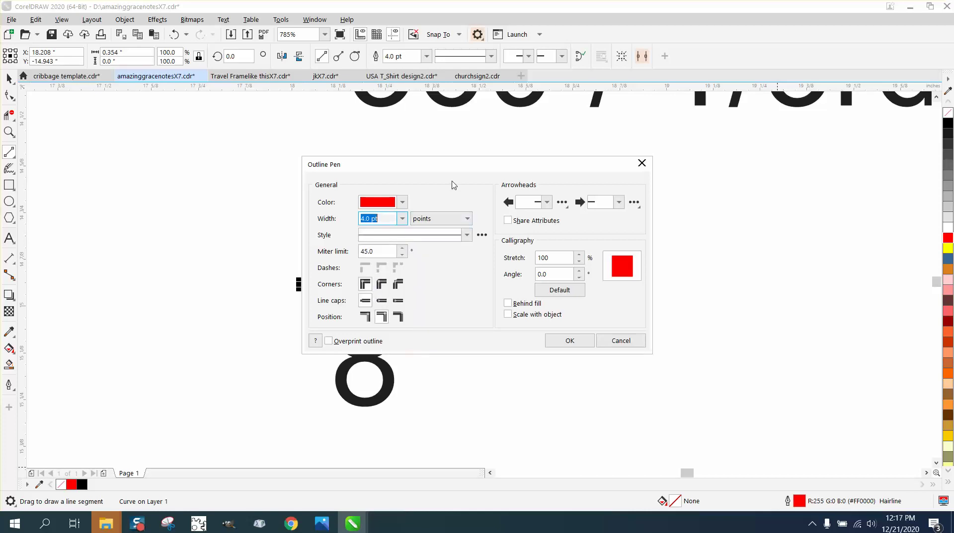
left_click_drag(461, 170, 617, 217)
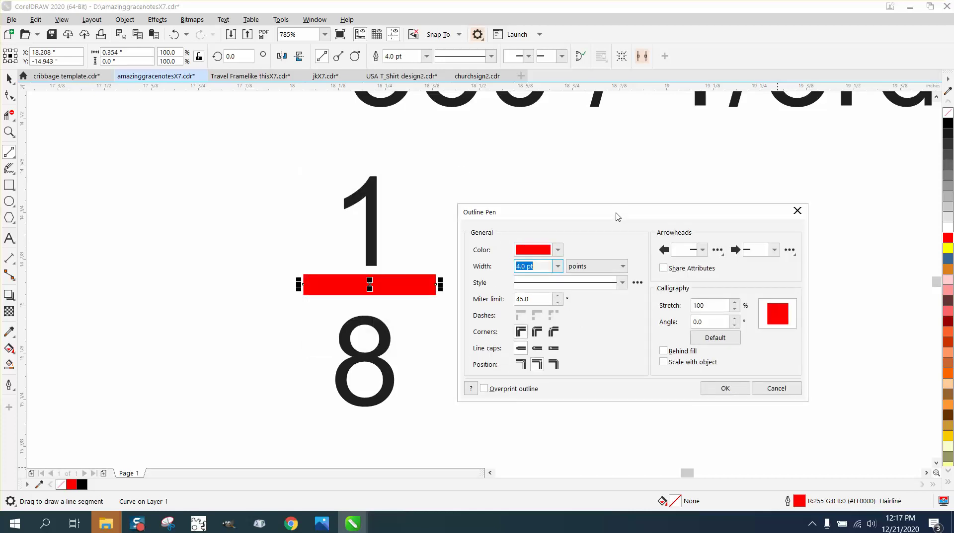
left_click(557, 267)
left_click(530, 328)
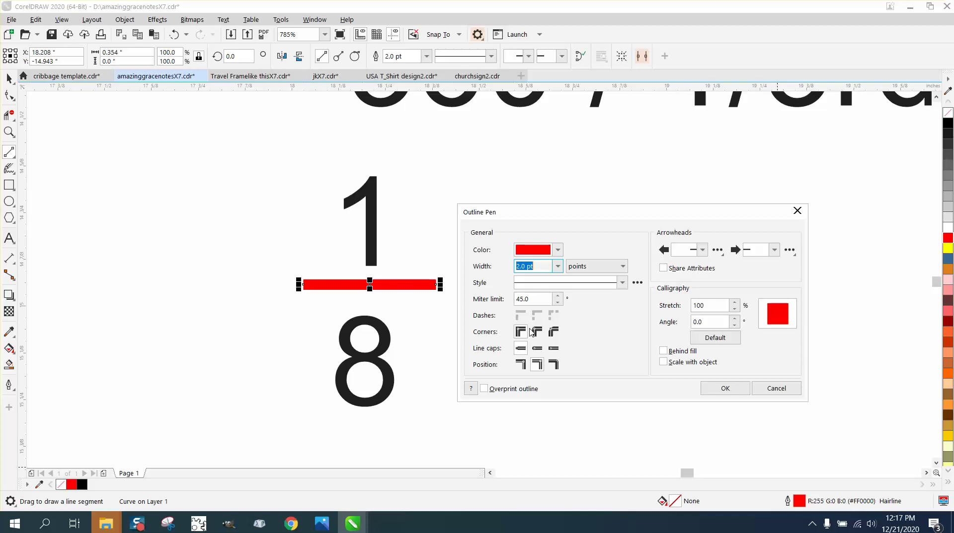
left_click(557, 250)
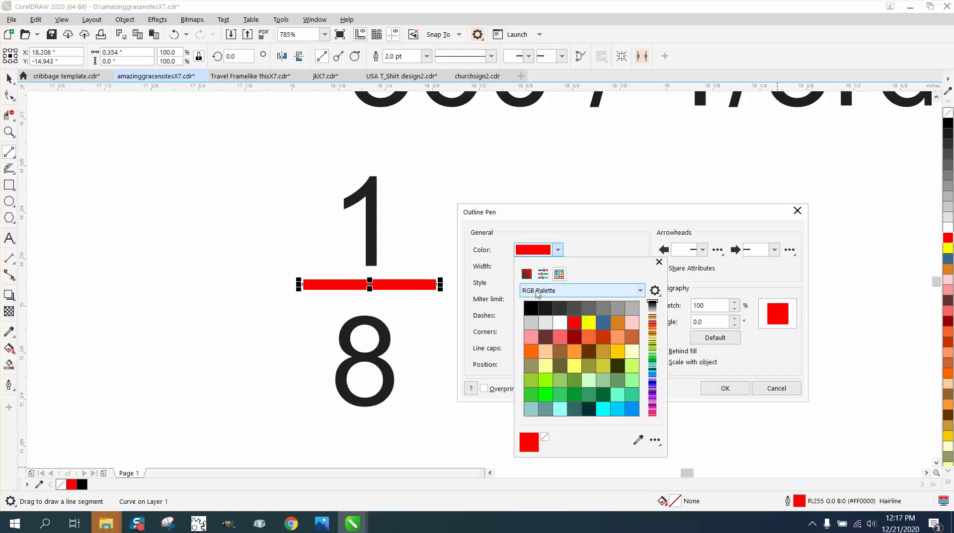
left_click(531, 309)
left_click(658, 263)
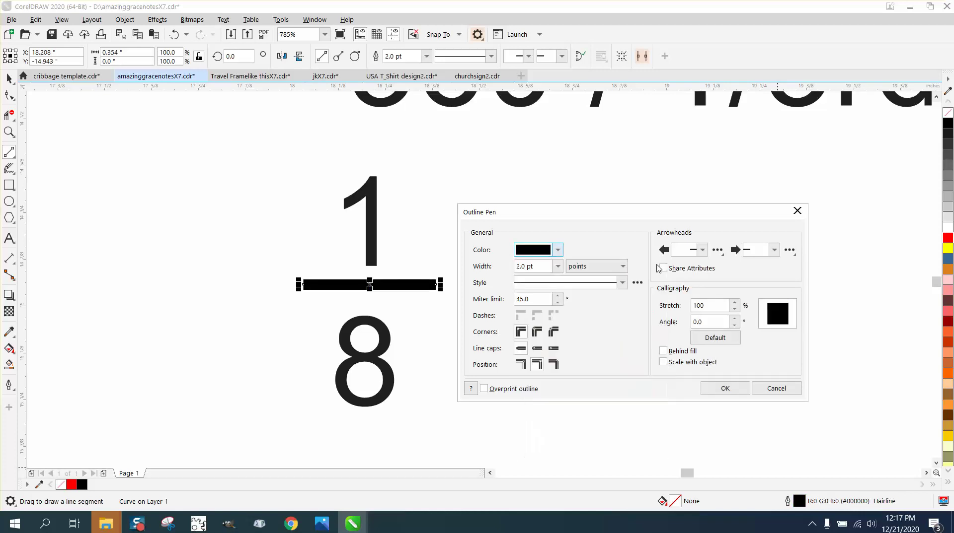
left_click(726, 389)
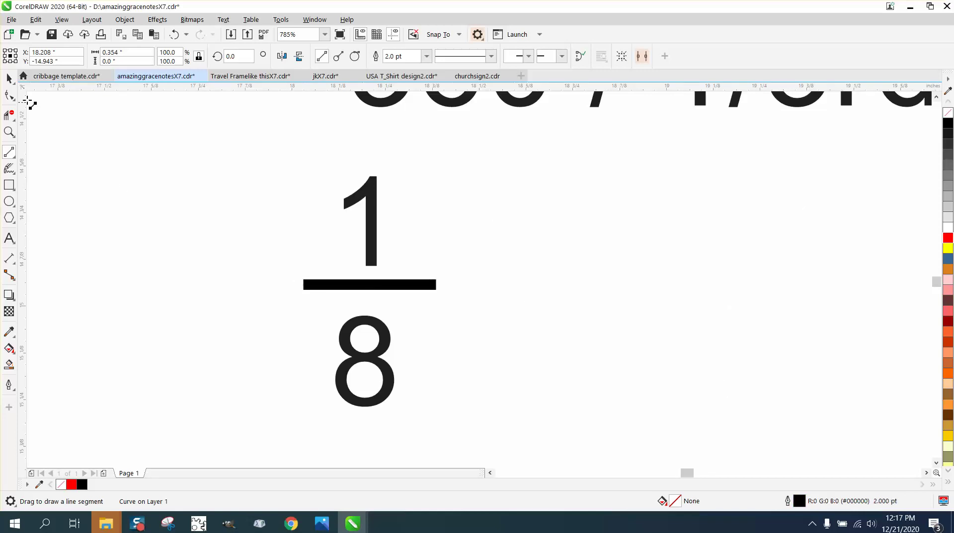
Select the two-line text together with its fraction line and open the Align and Distribute settings.
left_click(9, 78)
left_click_drag(259, 175, 488, 416)
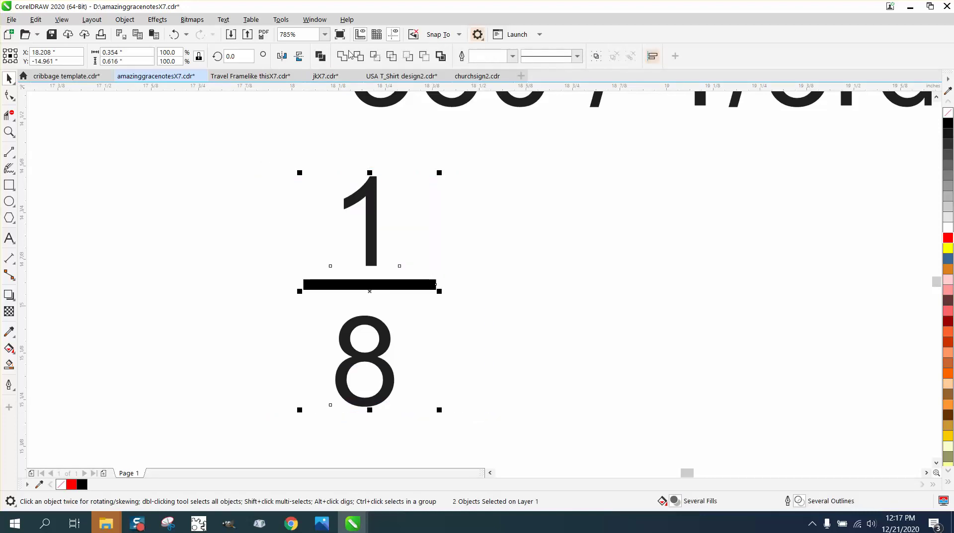
left_click(315, 19)
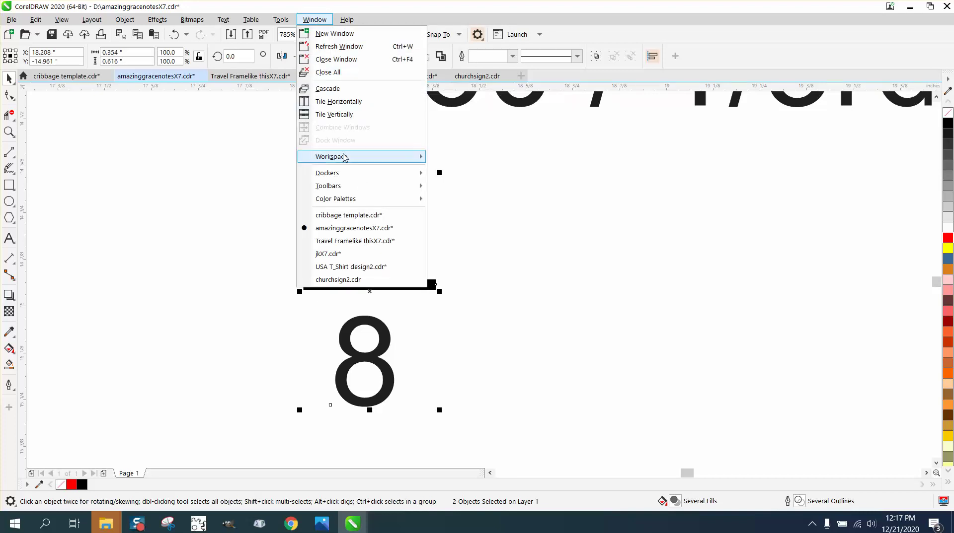
mouse_move(345, 174)
left_click(480, 197)
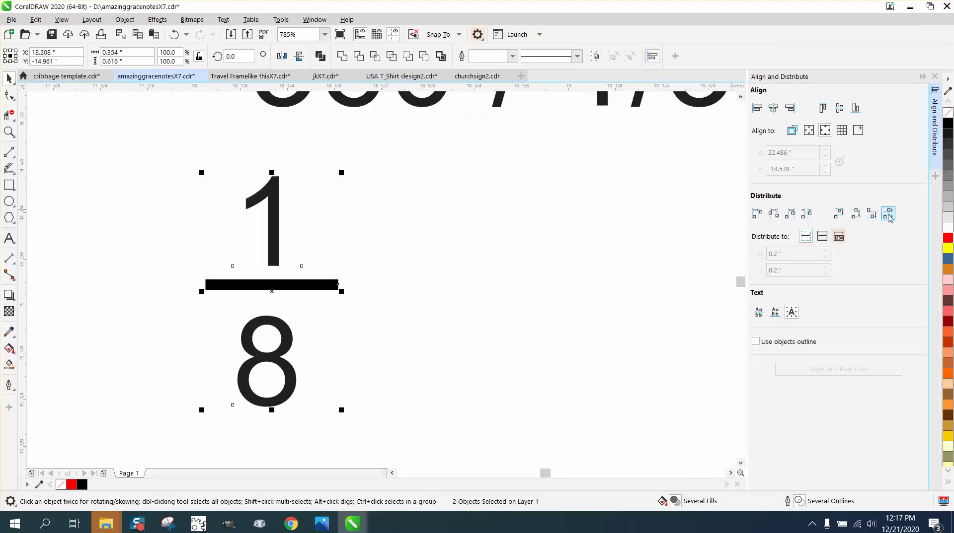
Try to distribute the two-line text and the fraction line vertically, undoing each attempt.
left_click(889, 216)
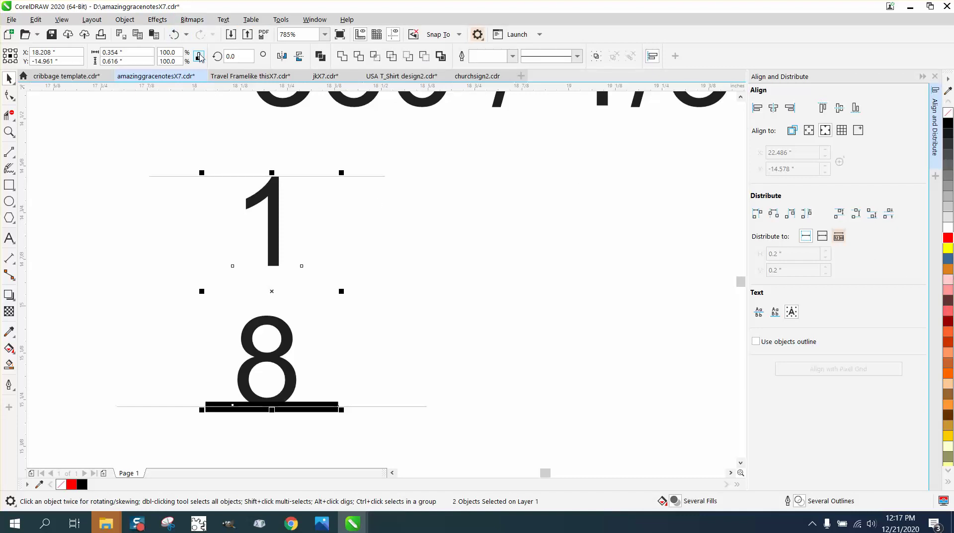
left_click(187, 34)
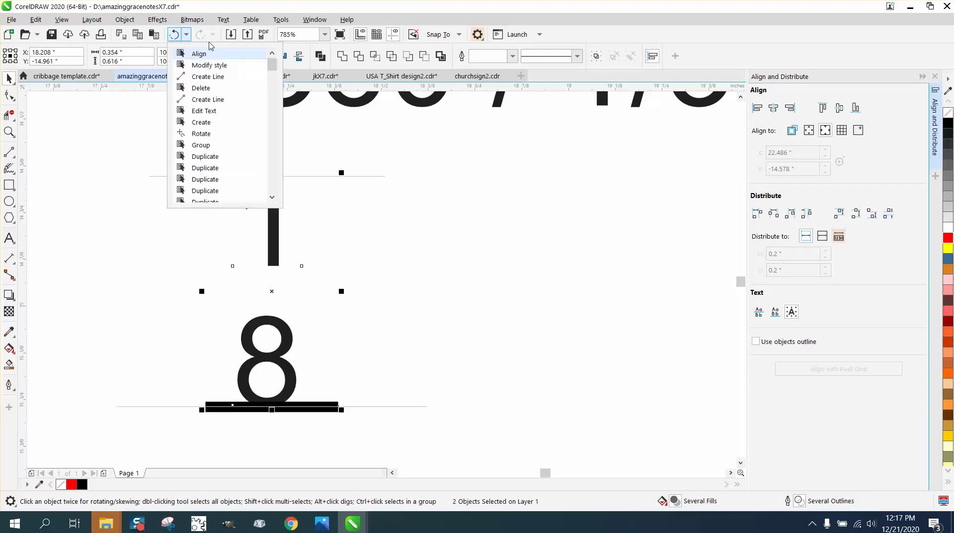
left_click(175, 35)
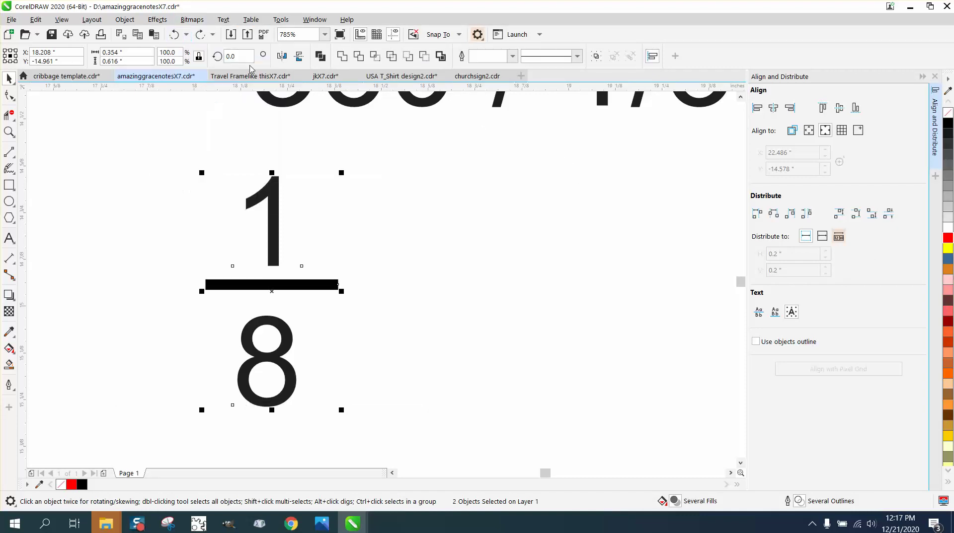
left_click(844, 217)
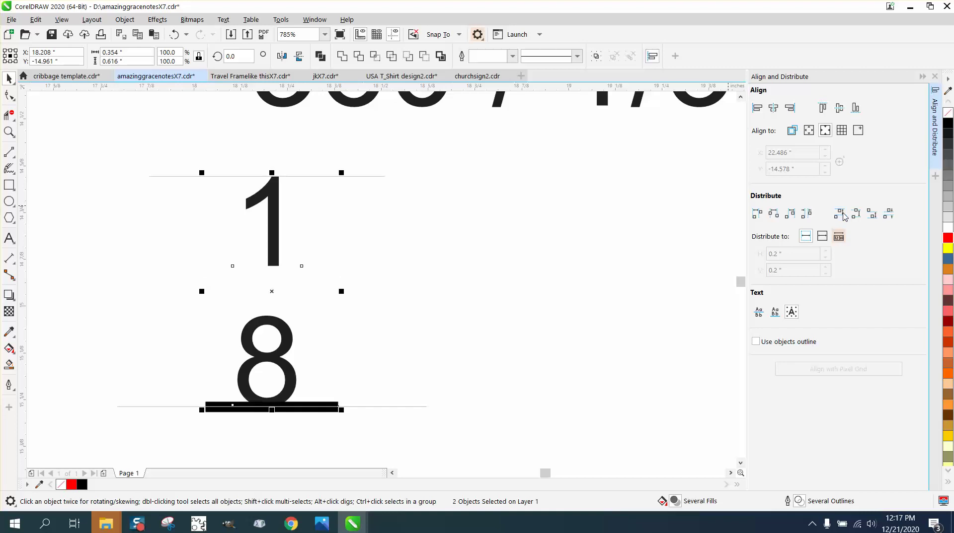
left_click(172, 34)
left_click(383, 237)
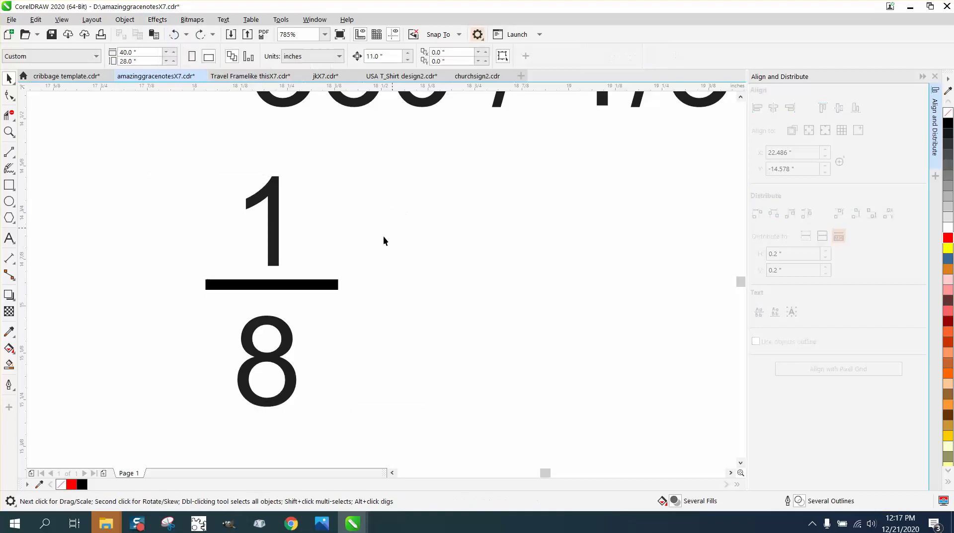
Break the text apart into separate digits, and distribute the 1, the fraction line and the 8 vertically with equal spacing.
left_click(276, 244)
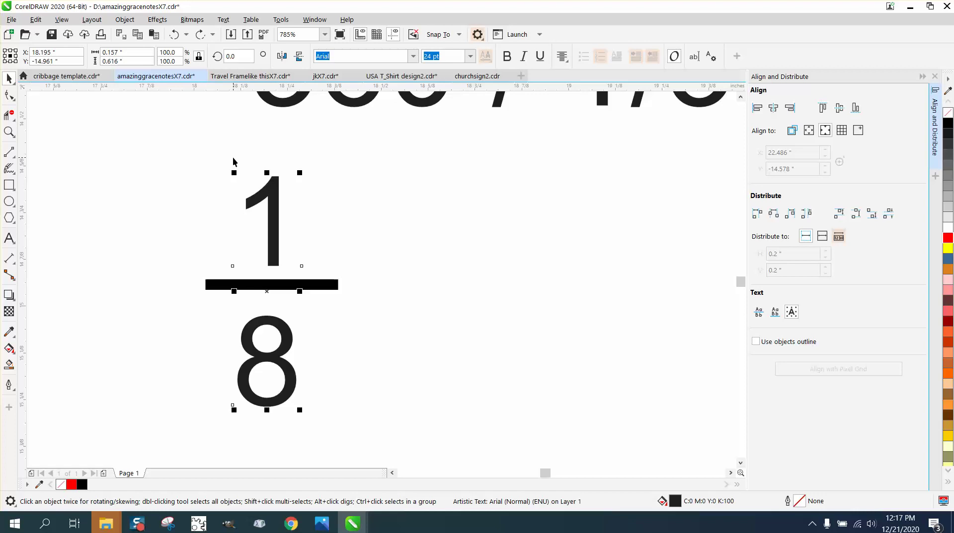
left_click(125, 20)
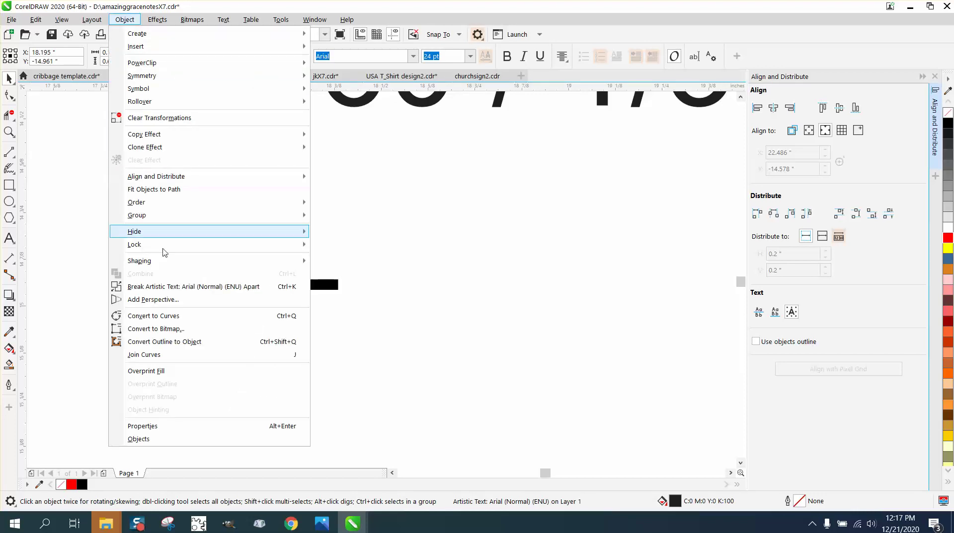
left_click(179, 287)
left_click_drag(172, 161, 467, 437)
left_click(888, 213)
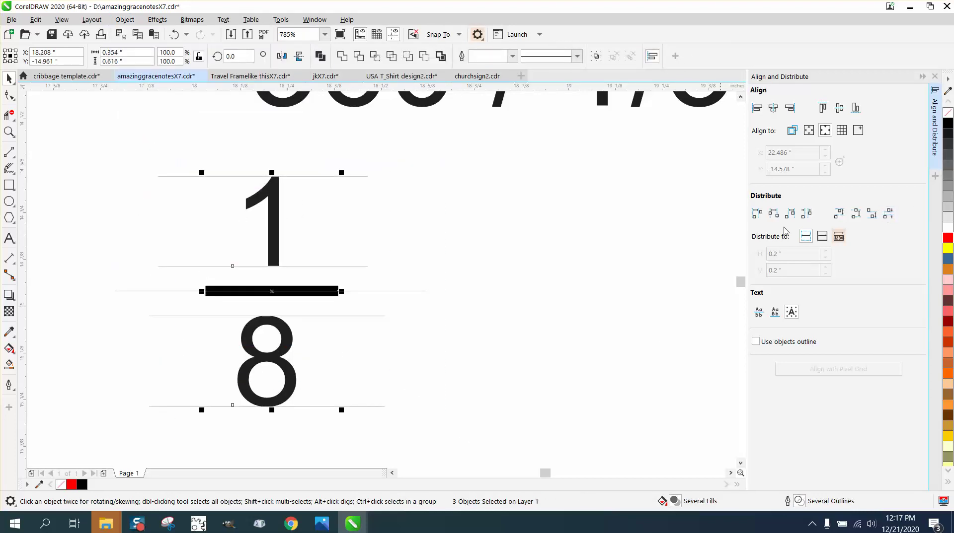
left_click(521, 240)
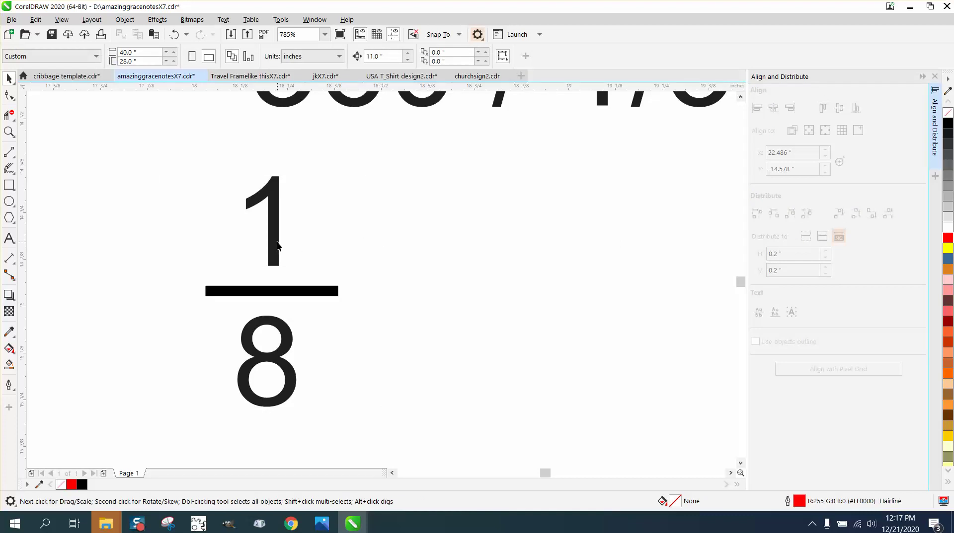
Change the denominator to 6 and group both digits with the fraction line.
left_click(282, 328)
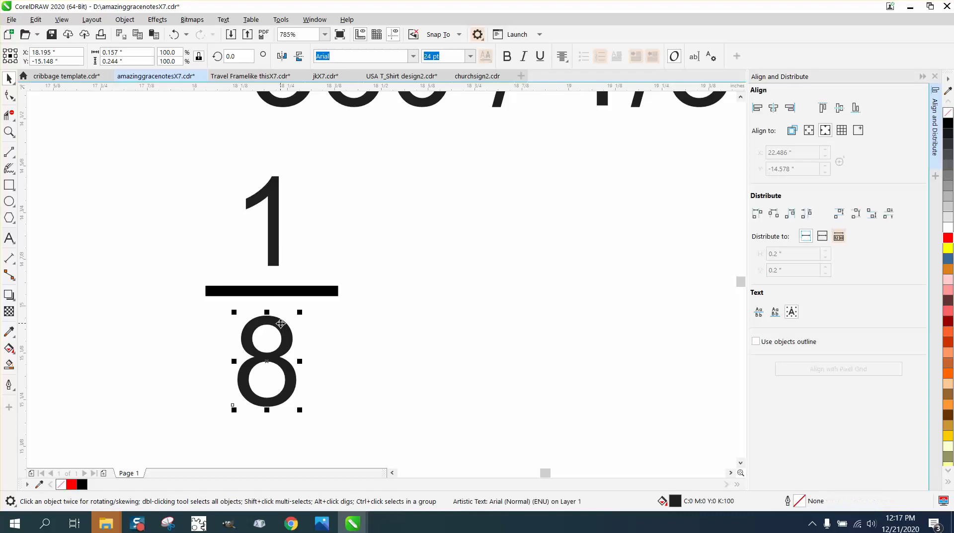
left_click(694, 56)
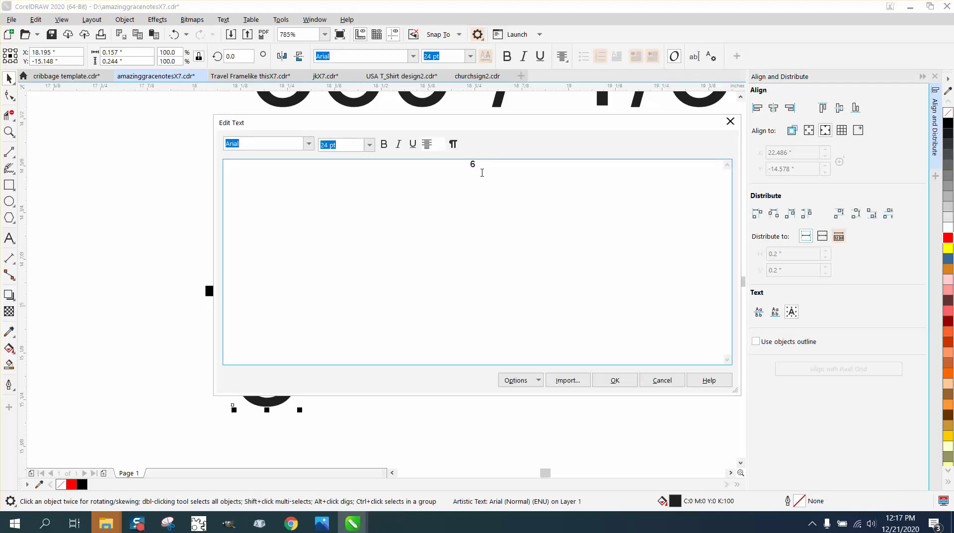
left_click(616, 380)
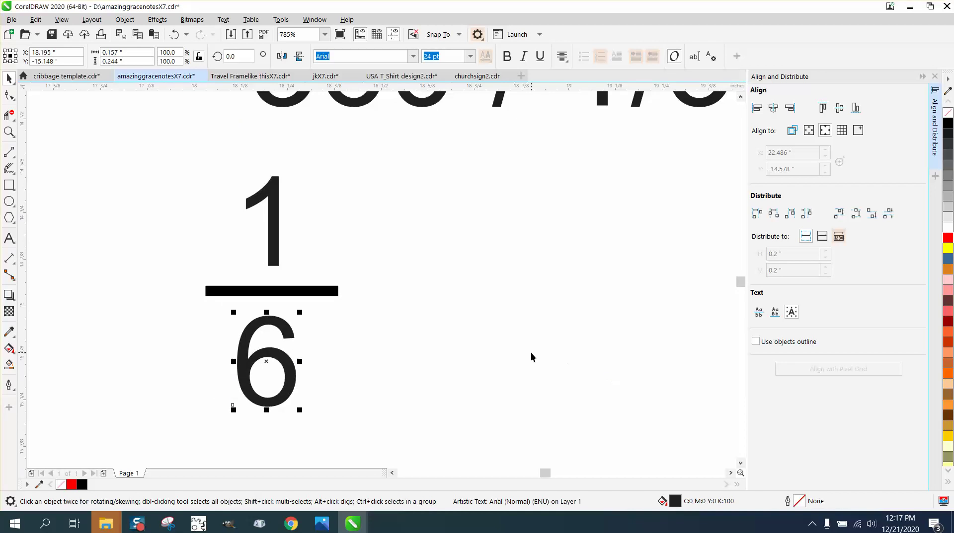
left_click_drag(174, 169, 462, 424)
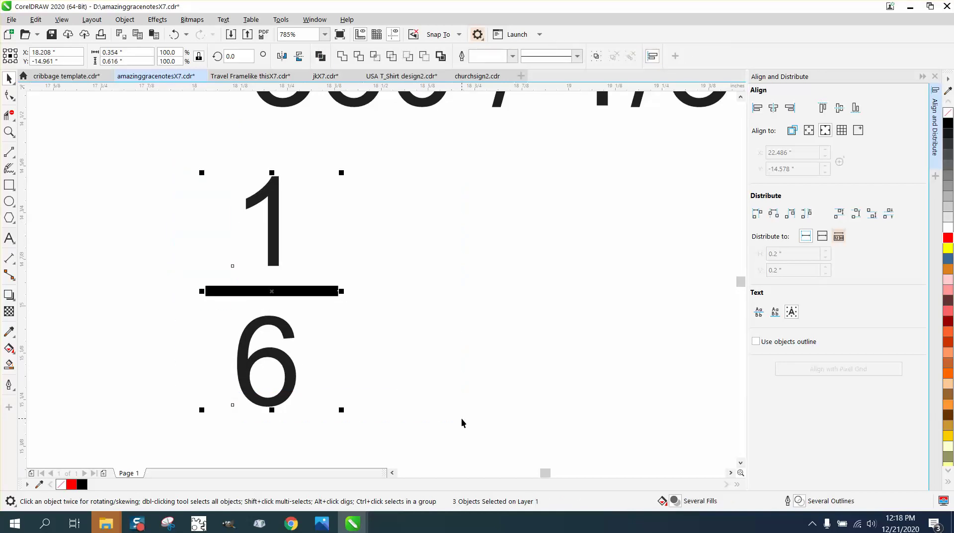
key("ctrl+g")
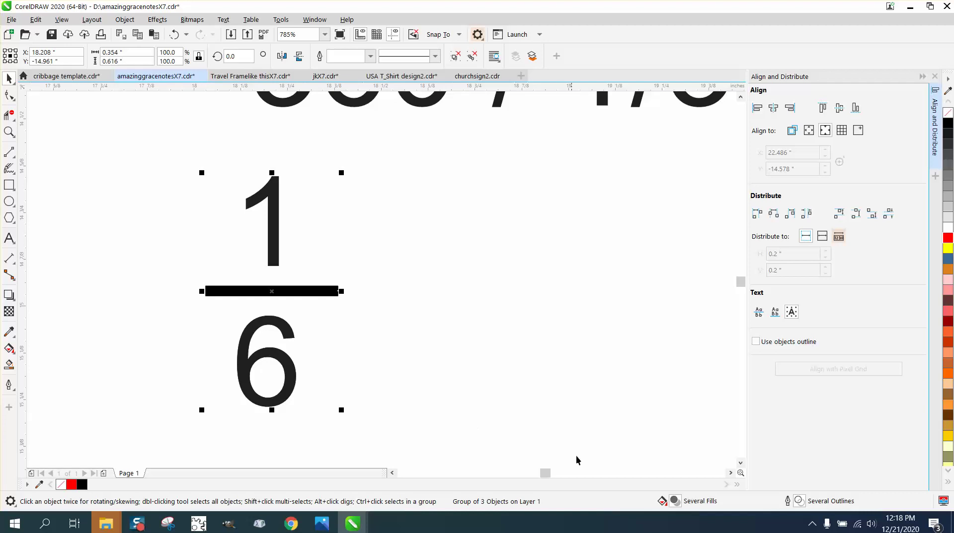
Duplicate the grouped 1/6 label and center the copy on the divided circle.
left_click_drag(271, 292, 437, 300)
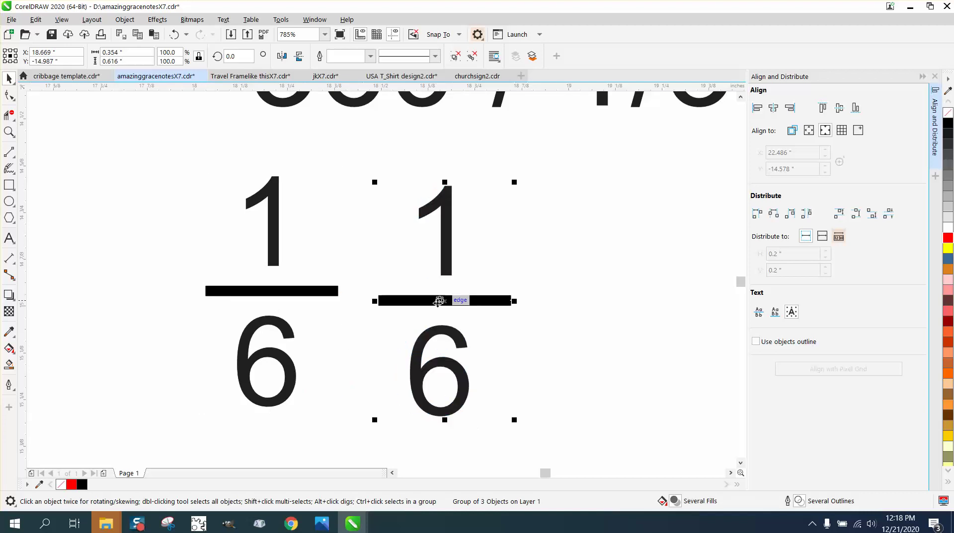
scroll(437, 300, "down", 4)
key("c")
key("e")
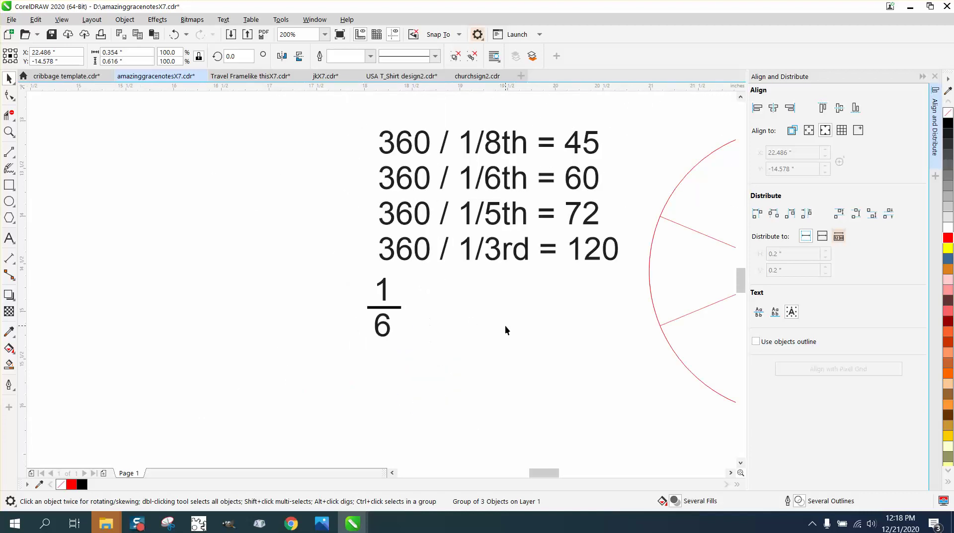
scroll(505, 325, "down", 1)
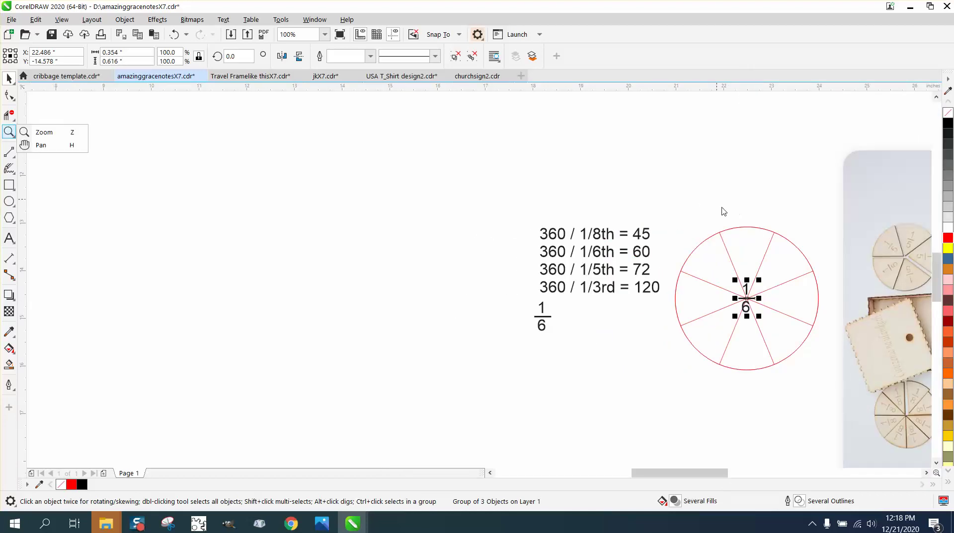
Move the 1/6 label straight up into the circle's uppermost wedge and place its rotation center on the circle's center.
left_click(67, 135)
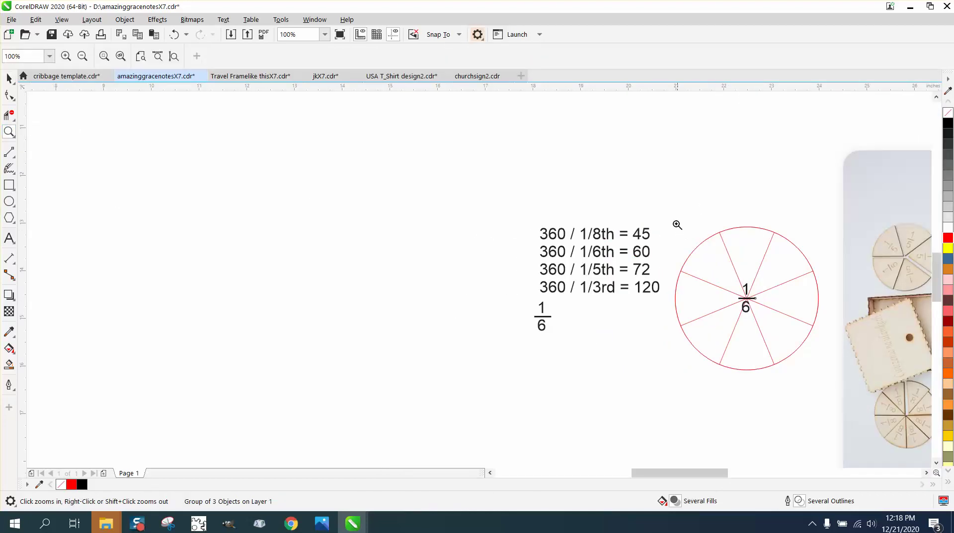
left_click_drag(672, 231, 861, 373)
key("space")
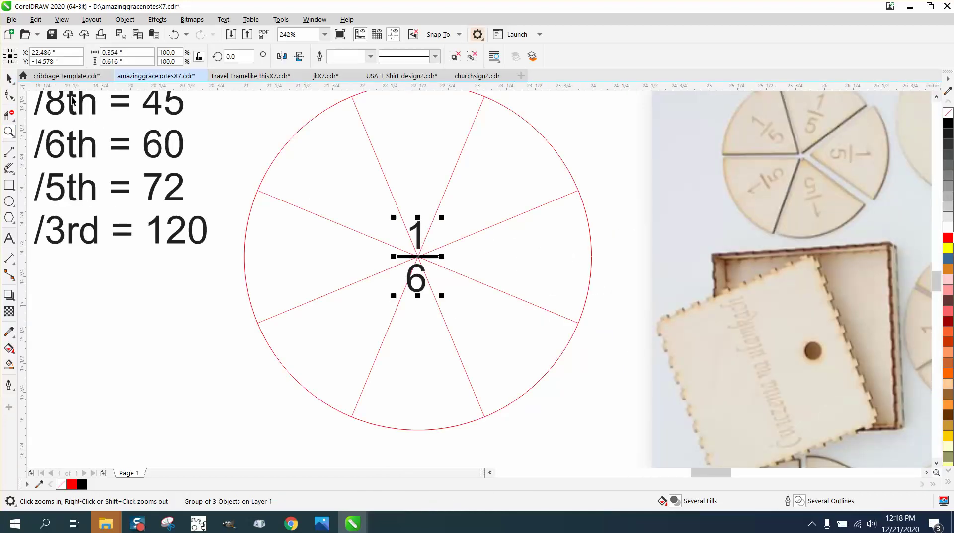
left_click_drag(416, 258, 413, 150)
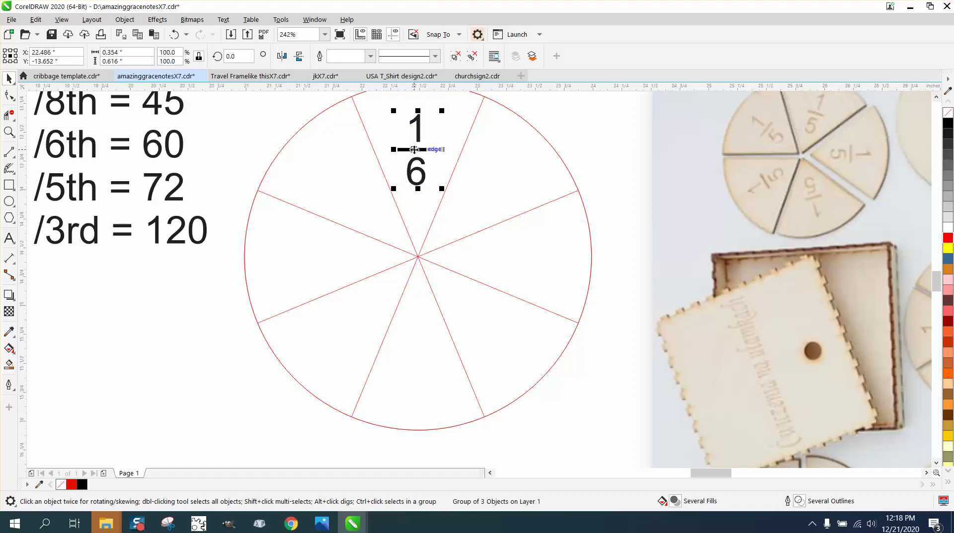
left_click(418, 149)
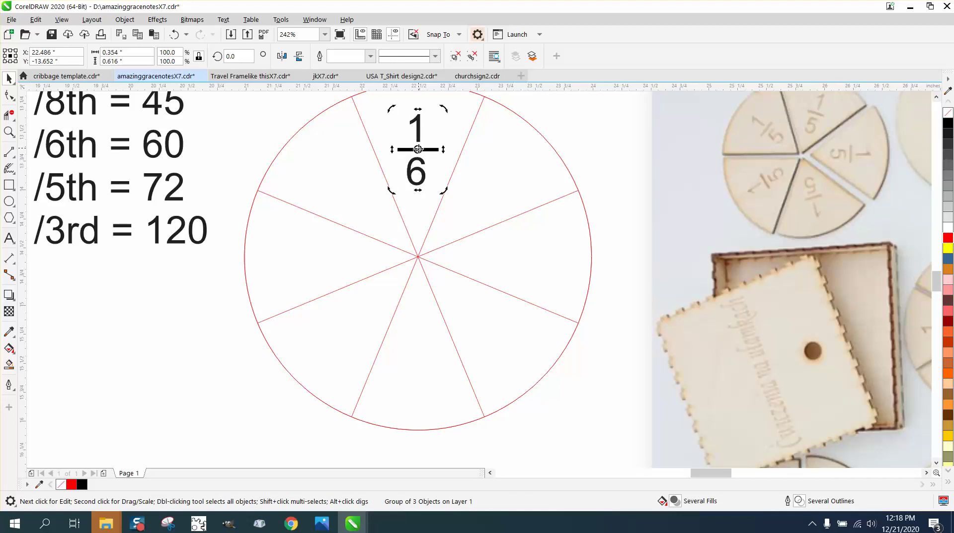
left_click_drag(418, 149, 418, 254)
Create copies of the 1/6 label rotated in 45-degree increments around the circle's center until all eight wedges are labeled.
left_click(227, 57)
type("45")
key("Return")
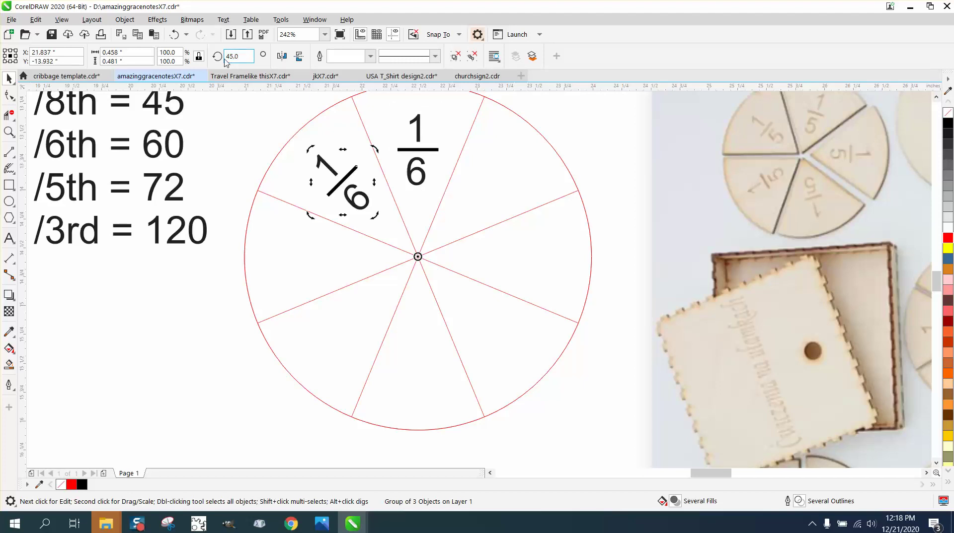
key("Return")
key("Return")
key("Return")
key("Return")
key("Return")
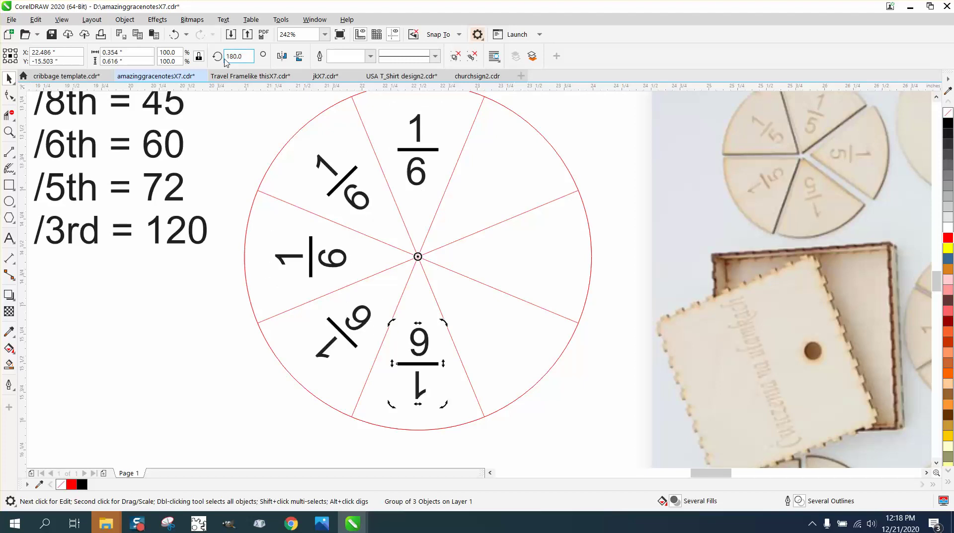
key("Return")
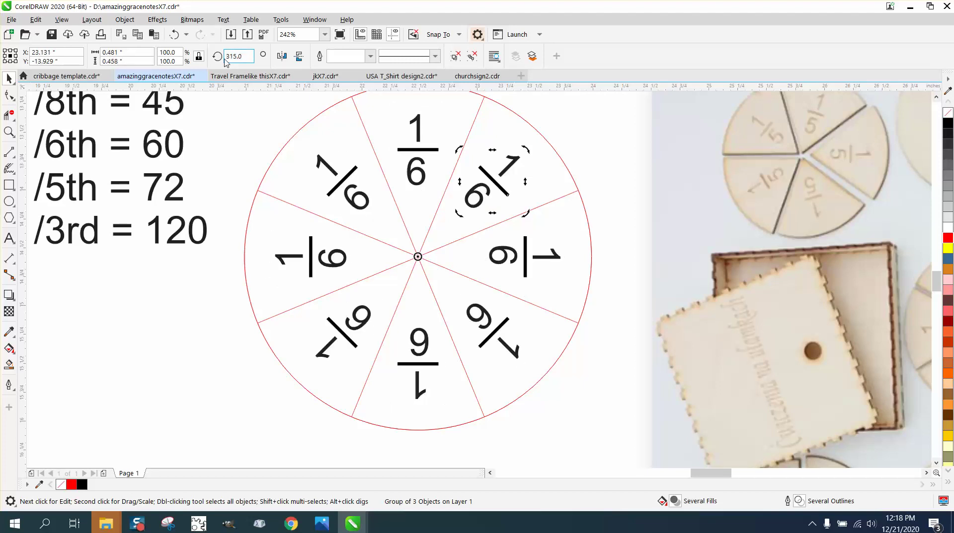
Examine the labeled circle up close and compare it with the wooden fraction pieces in the reference photo.
left_click(606, 160)
scroll(423, 288, "down", 5)
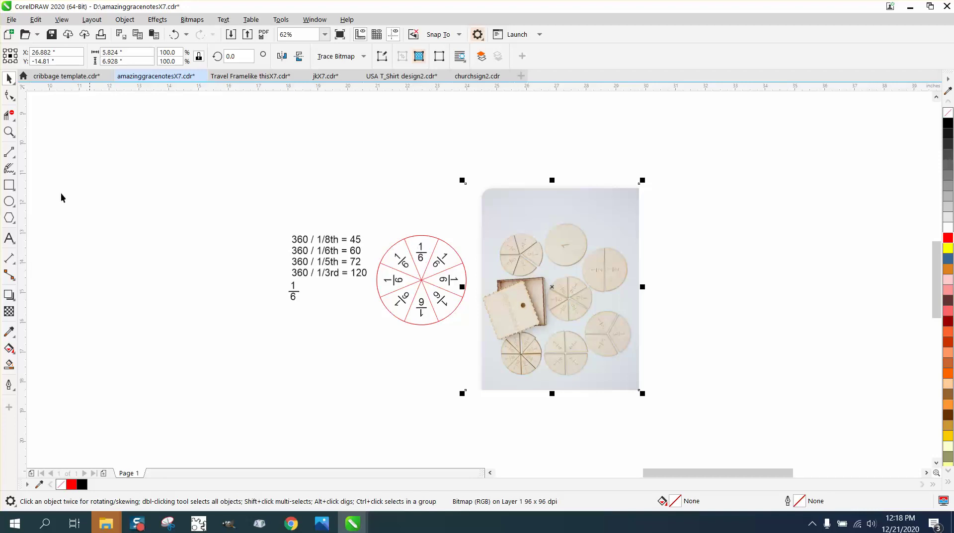
left_click(17, 137)
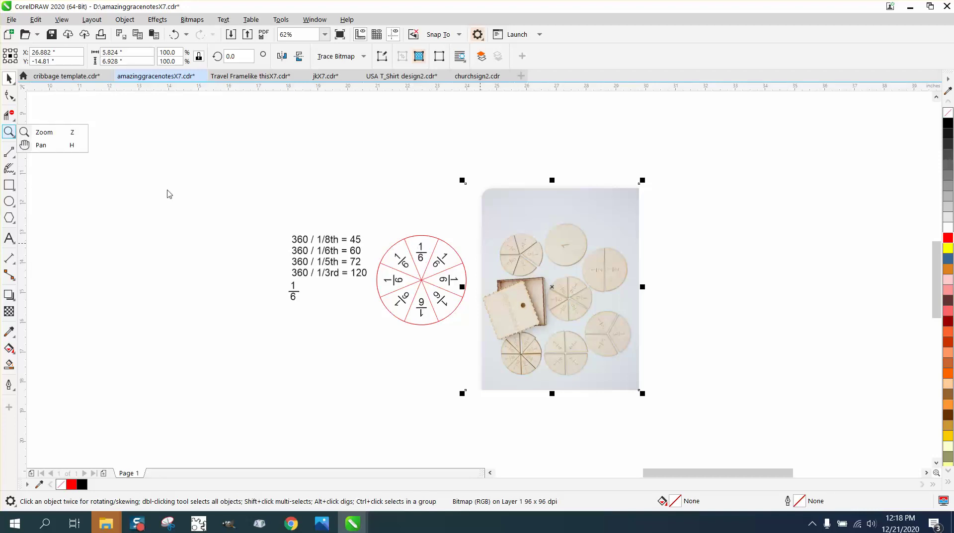
left_click(44, 132)
left_click_drag(368, 229, 554, 345)
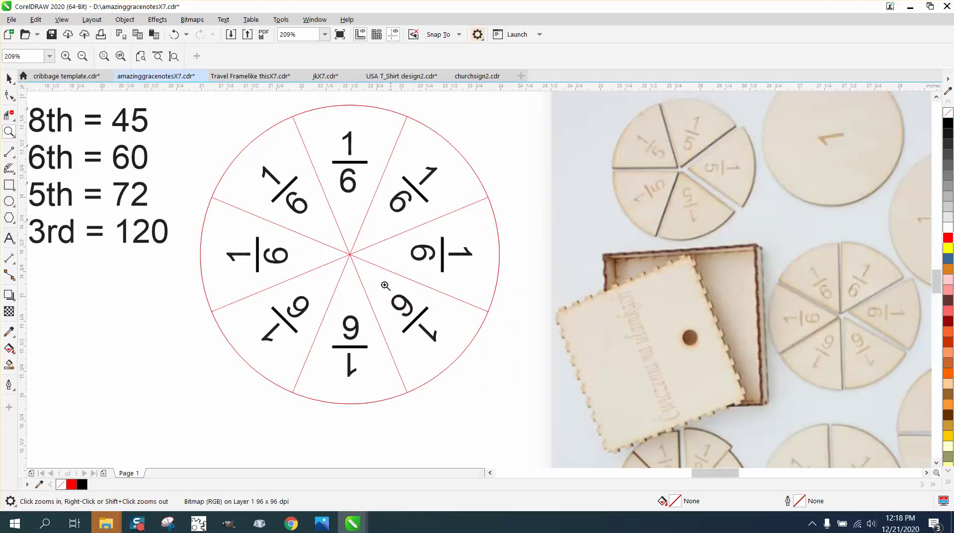
right_click(366, 190)
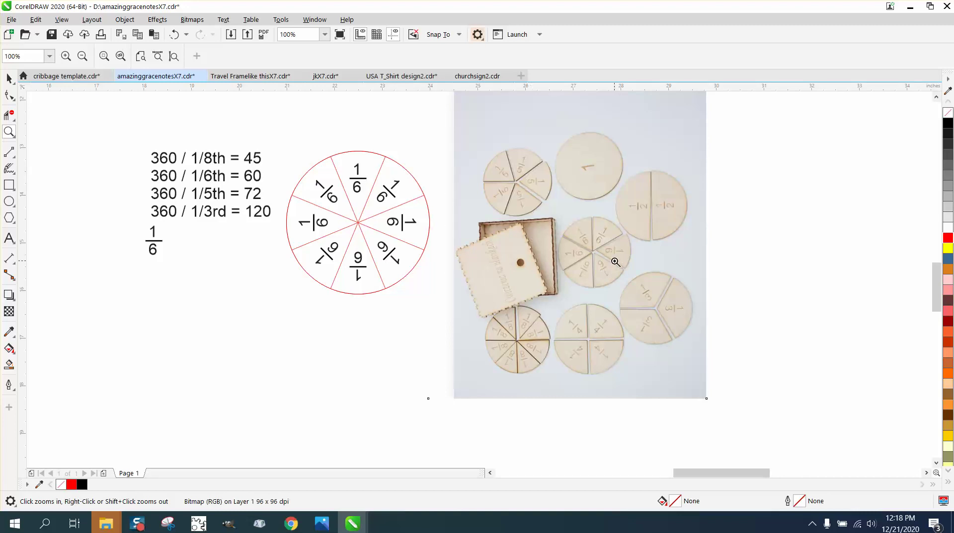
left_click_drag(286, 155, 445, 294)
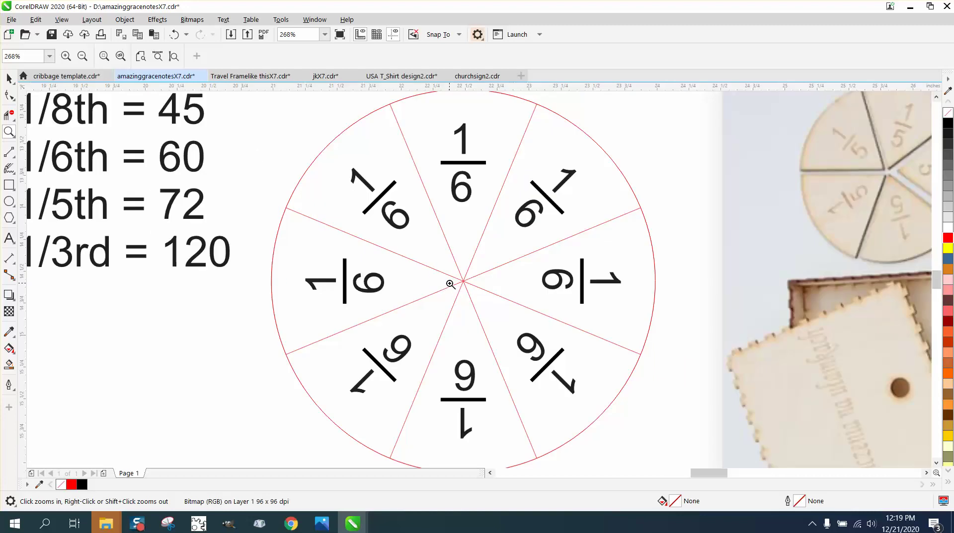